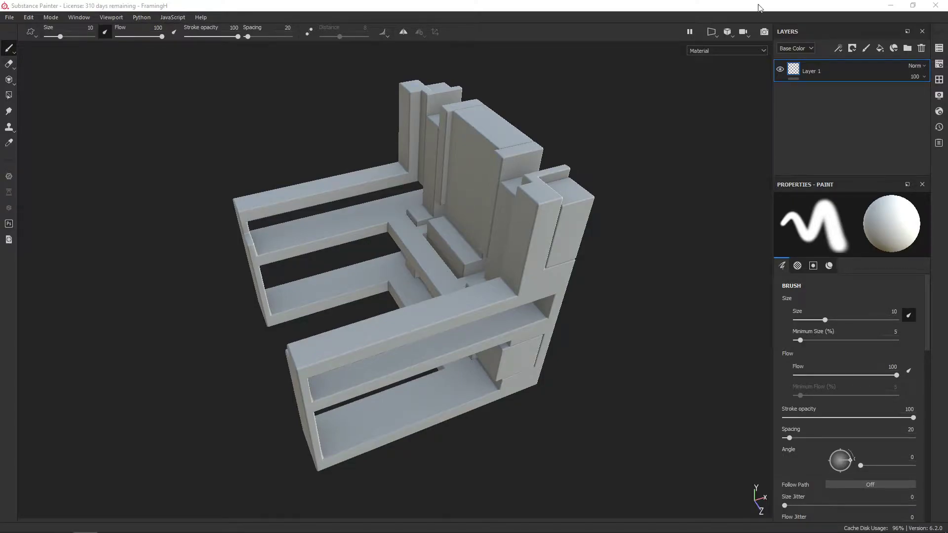
Step: Replace the paint layer with a dark grey fill that skips height and normal channels
click(922, 49)
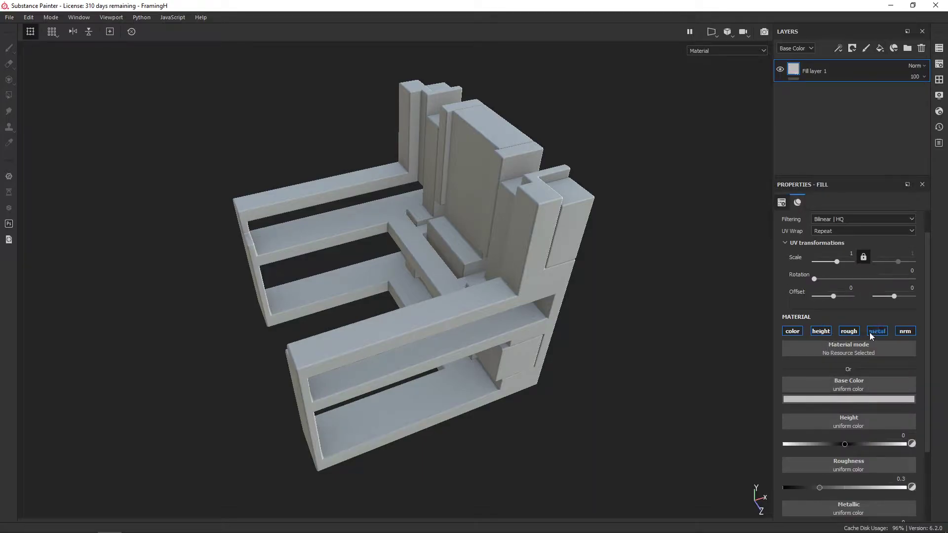
click(821, 330)
click(905, 330)
click(848, 398)
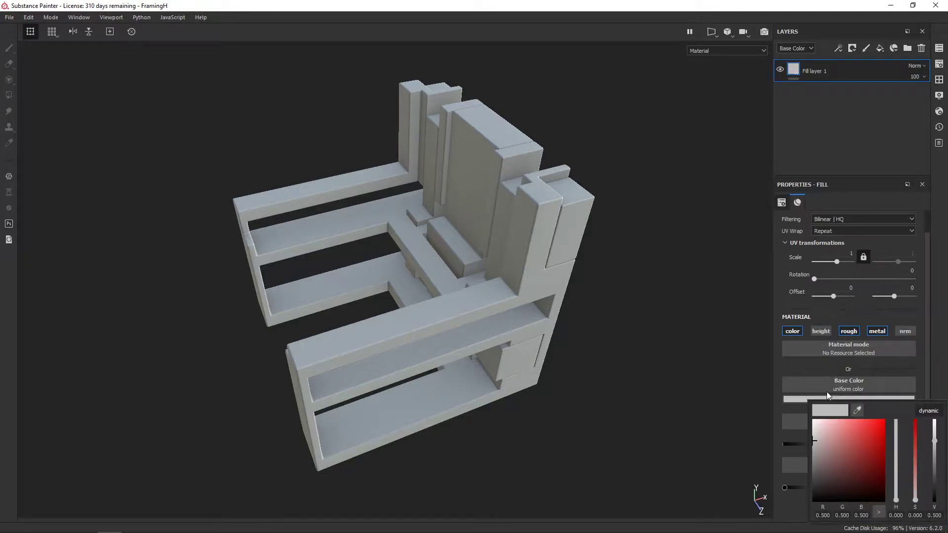
mouse_move(819, 453)
mouse_down()
mouse_move(801, 455)
mouse_move(793, 468)
mouse_up()
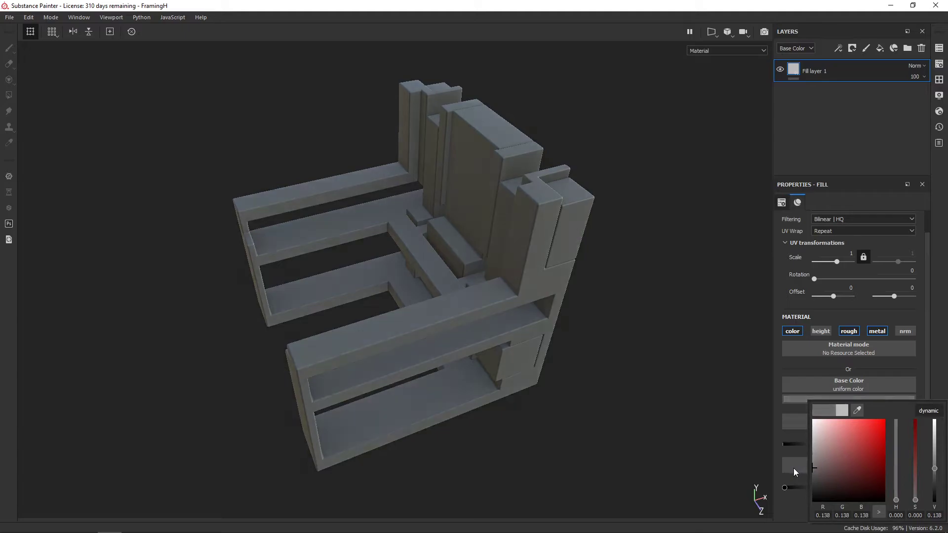
Step: Set the metal fill to roughness 0.188 and metallic 0.732
alt+drag(645, 235, 653, 180)
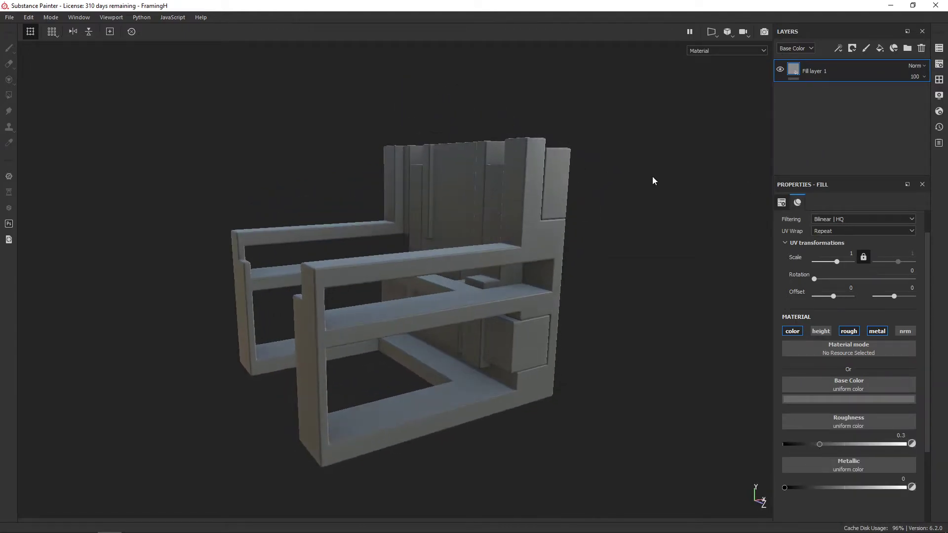
drag(818, 444, 805, 444)
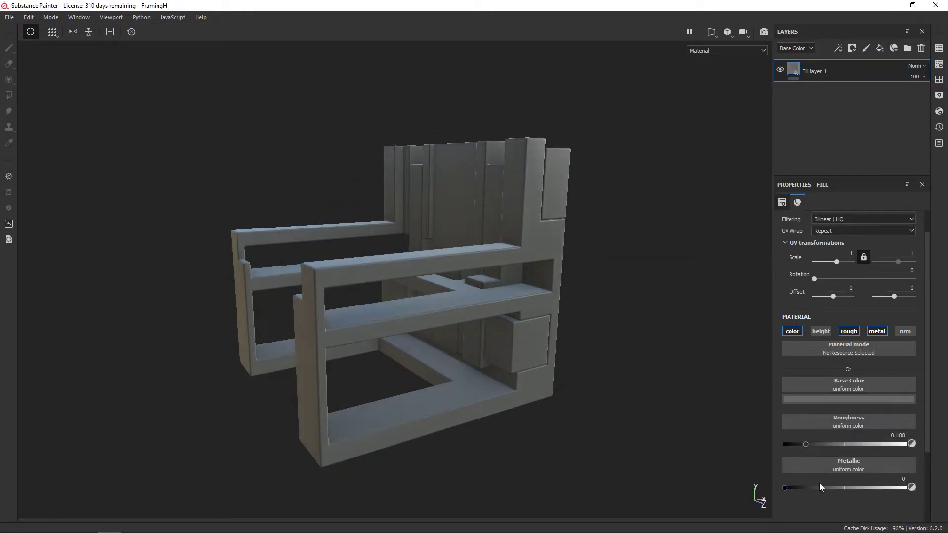
drag(819, 488, 873, 488)
alt+drag(695, 378, 691, 365)
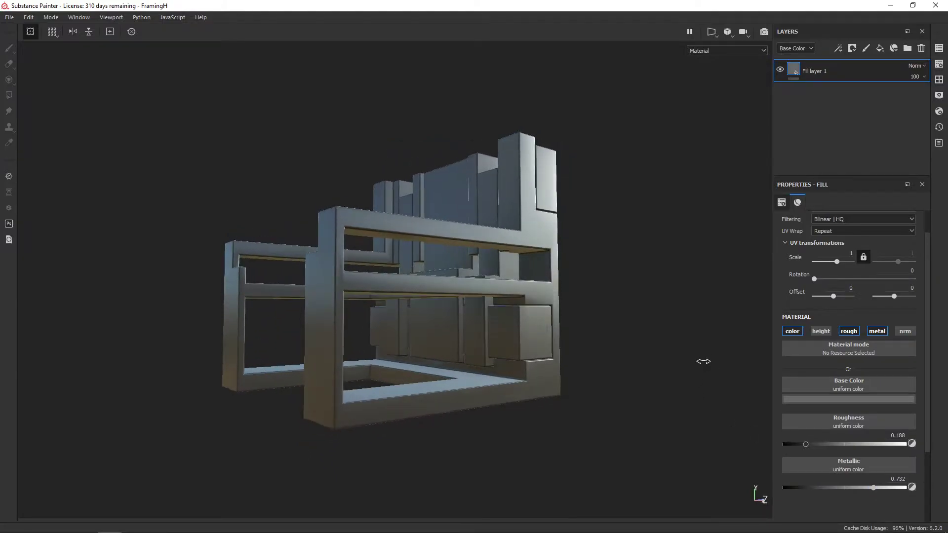
shift+right_drag(691, 364, 665, 353)
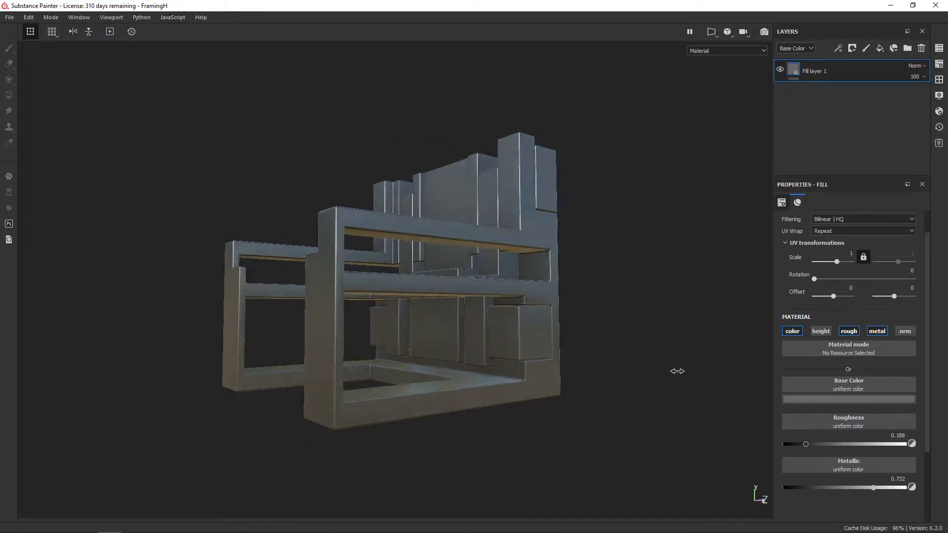
alt+drag(665, 352, 662, 377)
shift+right_drag(663, 377, 650, 381)
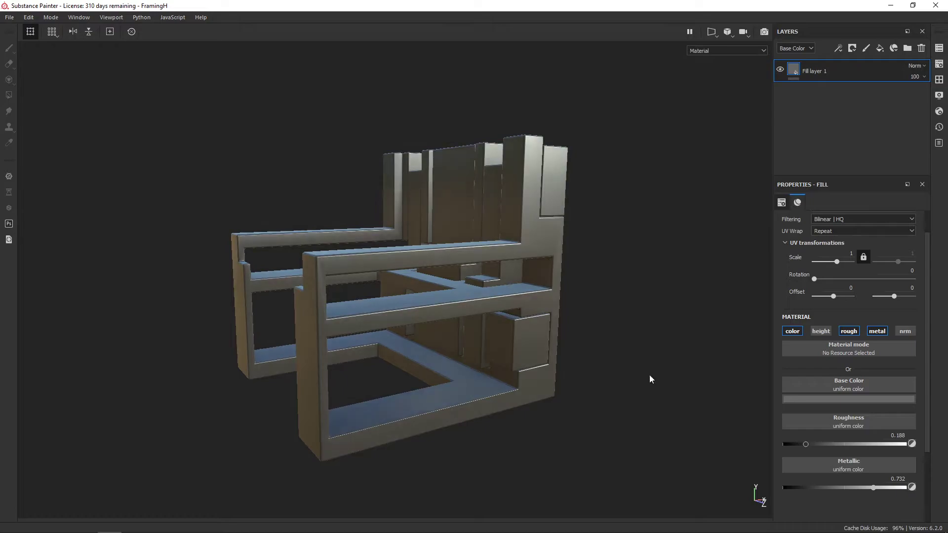
mouse_move(650, 381)
alt+middle_down()
mouse_move(631, 347)
mouse_move(633, 354)
alt+middle_up()
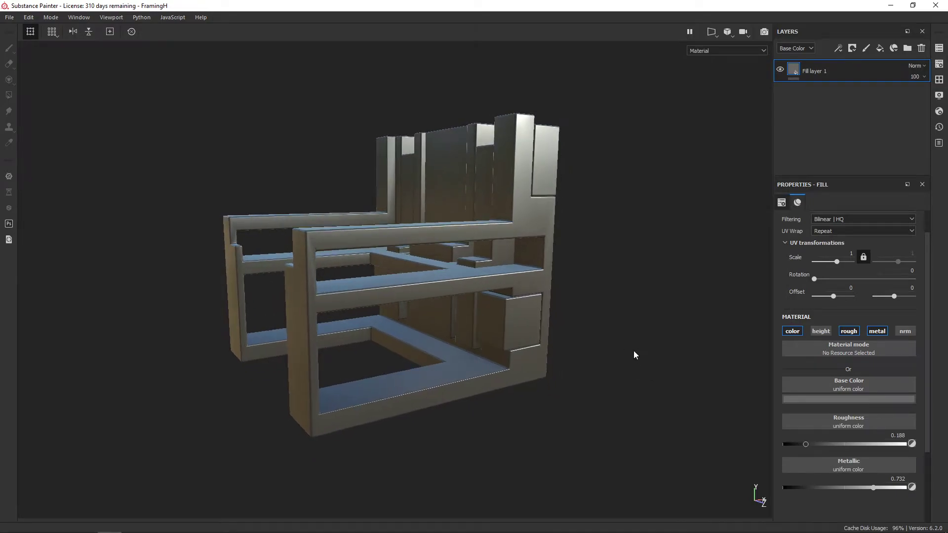
Step: Add Fill layer 2 above the metal and give it a black mask
click(852, 51)
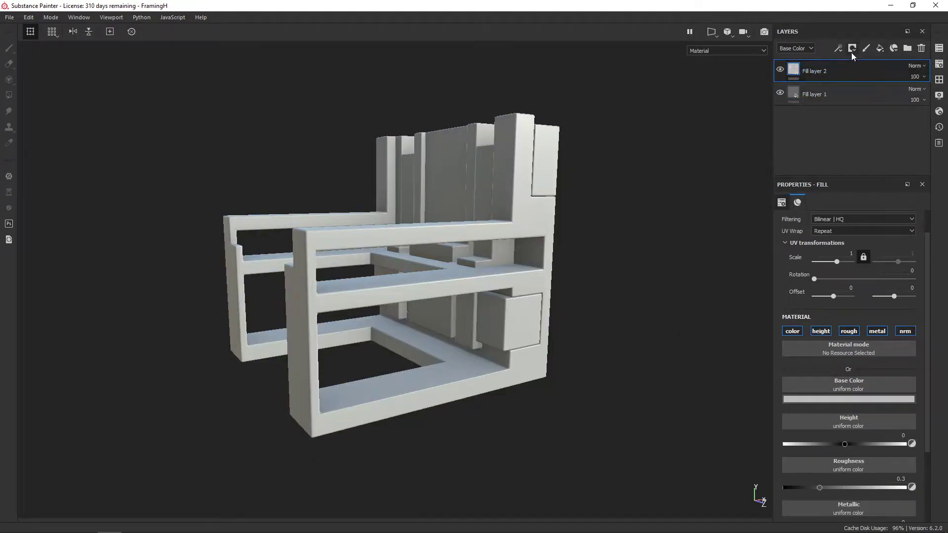
click(852, 52)
click(854, 71)
Step: Fill Fill layer 2's mask with the Grunge Galvanic Large grayscale
click(839, 48)
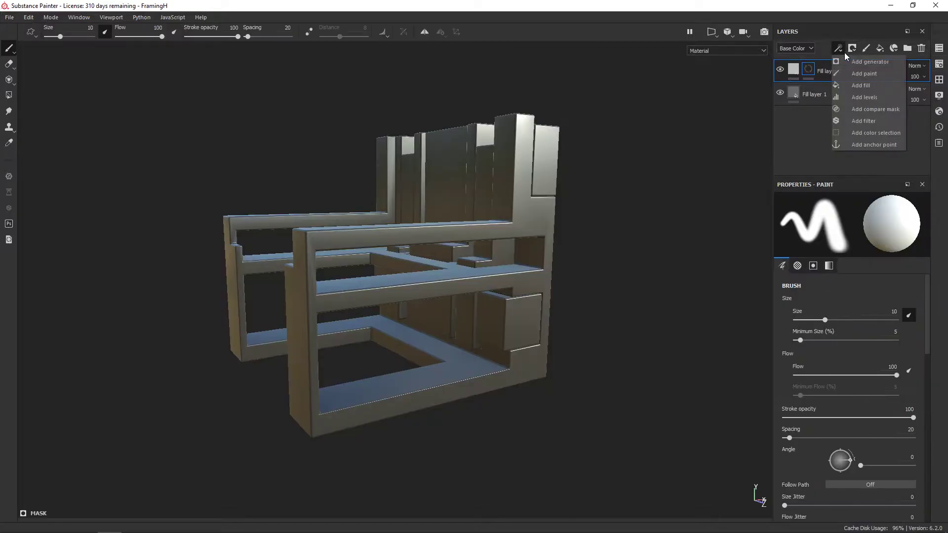
click(853, 85)
click(848, 329)
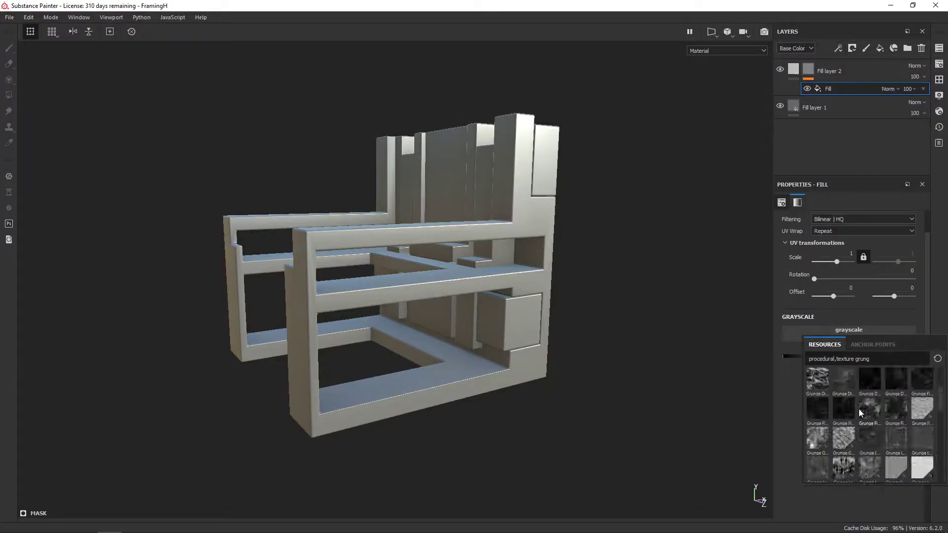
click(817, 438)
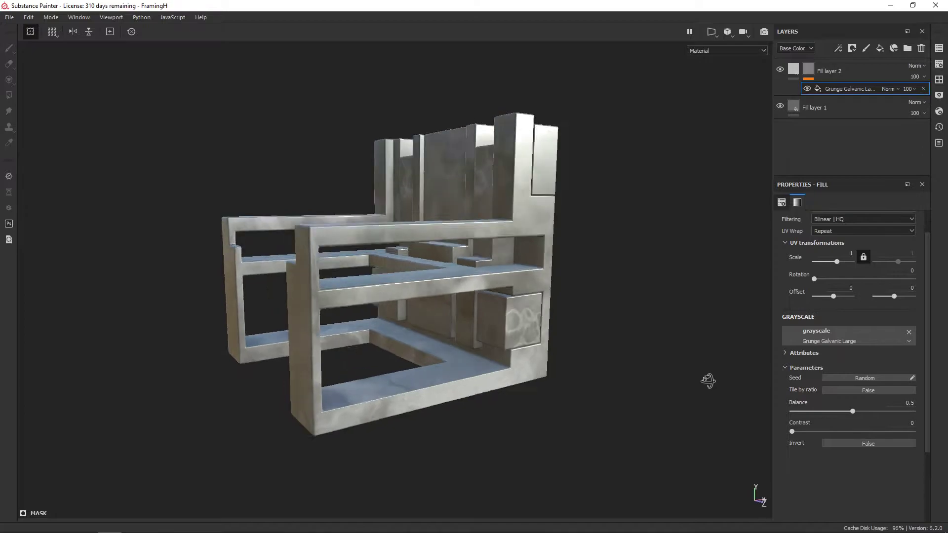
alt+drag(708, 380, 747, 373)
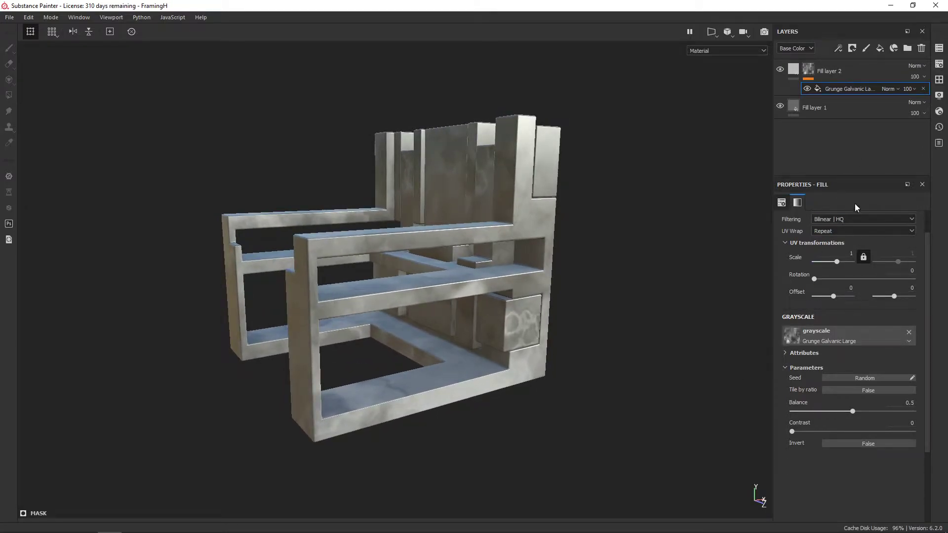
click(829, 70)
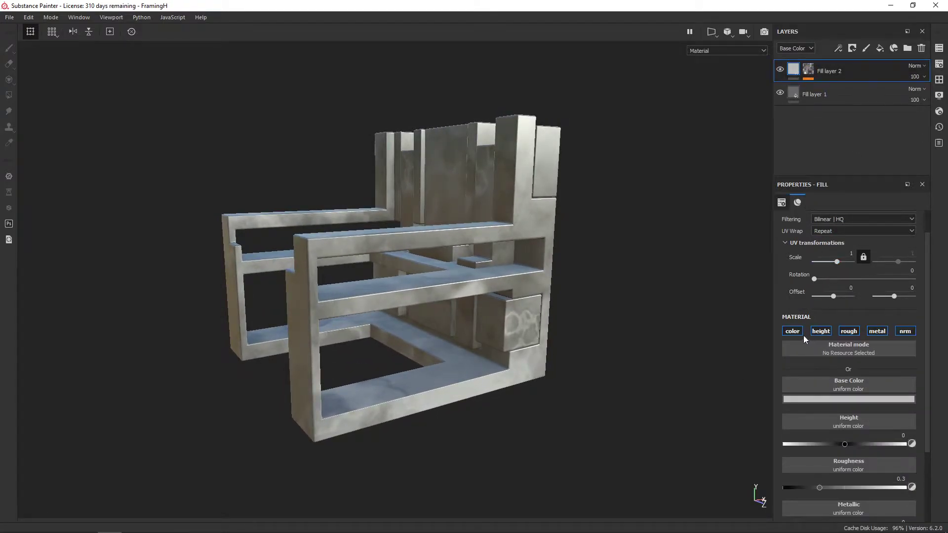
Step: Turn off colour and normal on Fill layer 2; set height 0.024, roughness 0.644, metallic 0.152
click(799, 332)
click(902, 331)
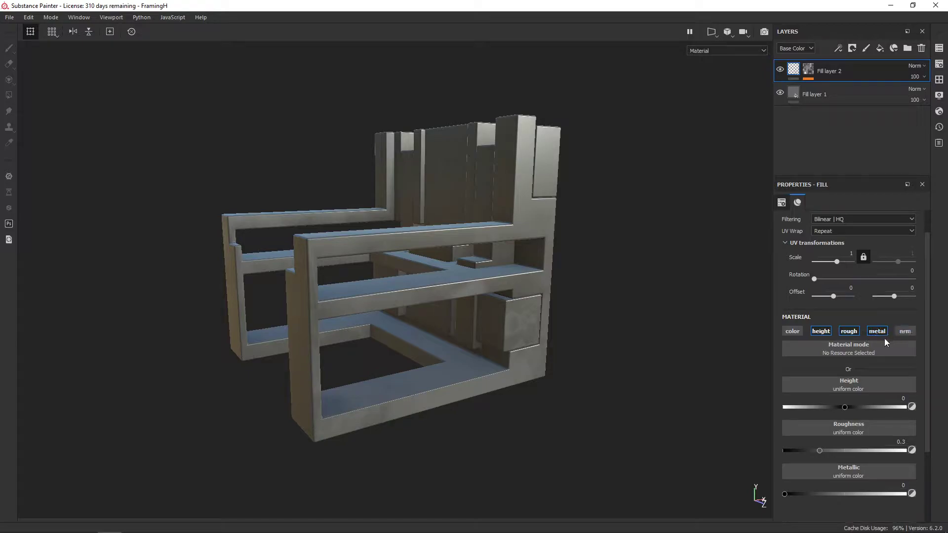
drag(846, 411, 847, 411)
shift+right_drag(681, 385, 672, 386)
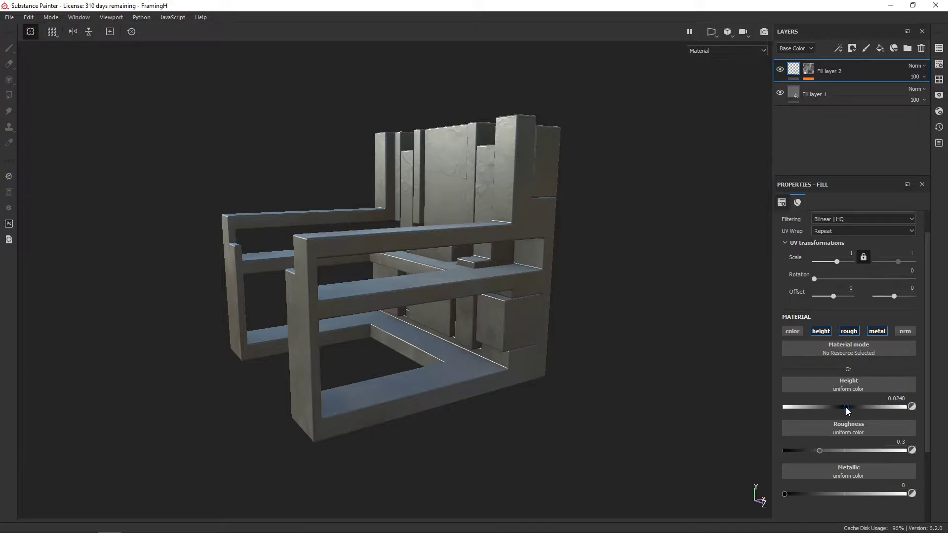
drag(828, 451, 858, 454)
mouse_move(788, 492)
mouse_down()
mouse_move(871, 493)
mouse_move(800, 494)
mouse_up()
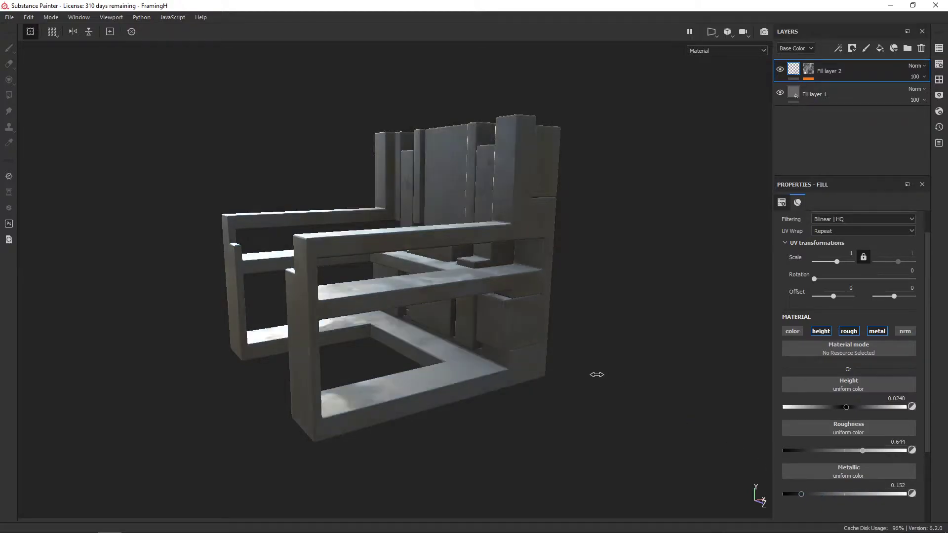
shift+right_drag(594, 376, 567, 379)
Step: Raise Fill layer 1's base metal metallic to 0.944
click(795, 94)
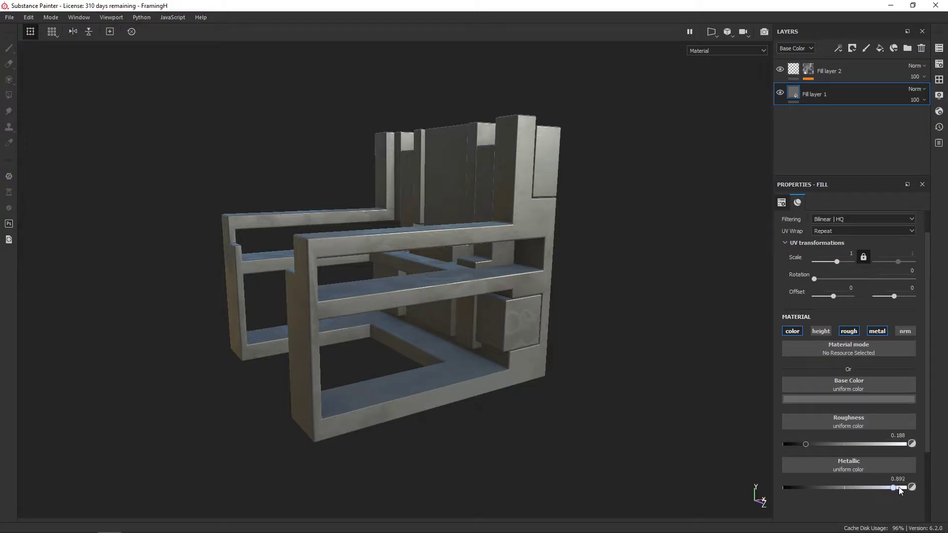
drag(898, 486, 900, 488)
mouse_move(686, 378)
shift+right_down()
mouse_move(650, 380)
mouse_move(588, 315)
shift+right_up()
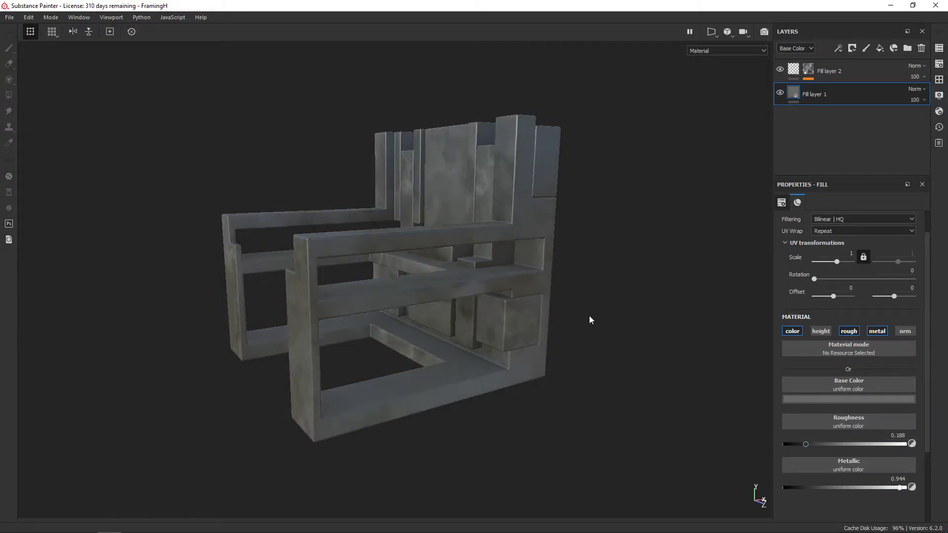
alt+drag(589, 316, 620, 272)
mouse_move(620, 271)
shift+right_down()
mouse_move(589, 273)
mouse_move(631, 275)
shift+right_up()
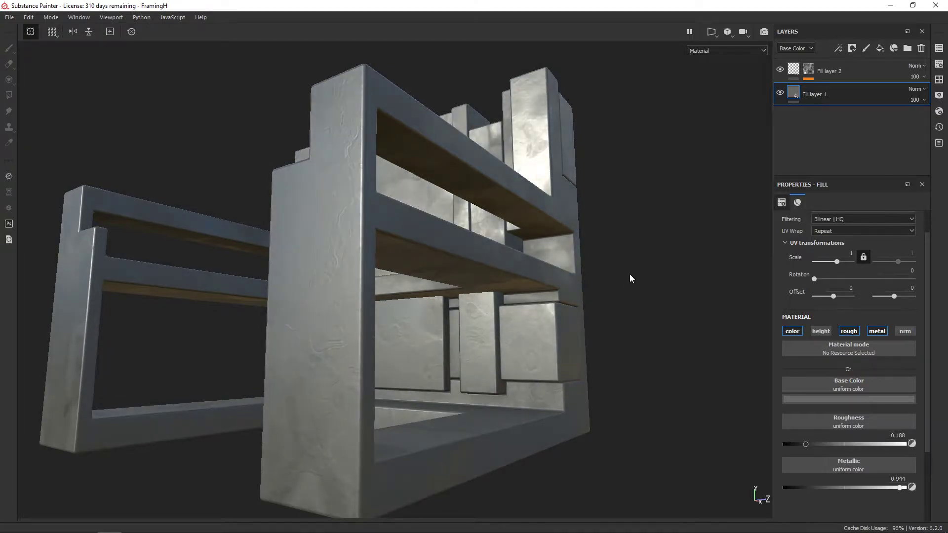
Step: Make Fill layer 2's grunge rougher at 0.872 with metallic 0.044
click(793, 79)
drag(862, 450, 887, 450)
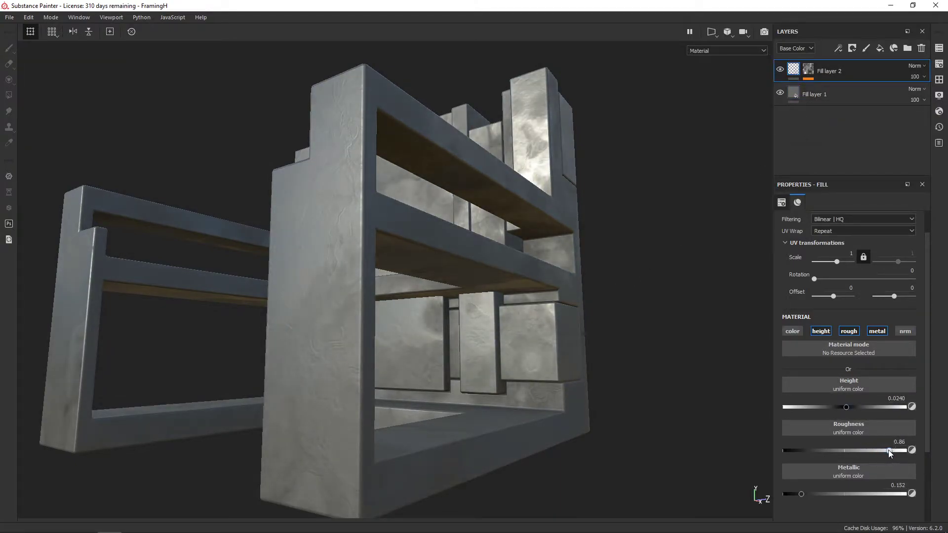
mouse_move(729, 415)
shift+right_down()
mouse_move(668, 355)
mouse_move(649, 353)
mouse_move(662, 356)
shift+right_up()
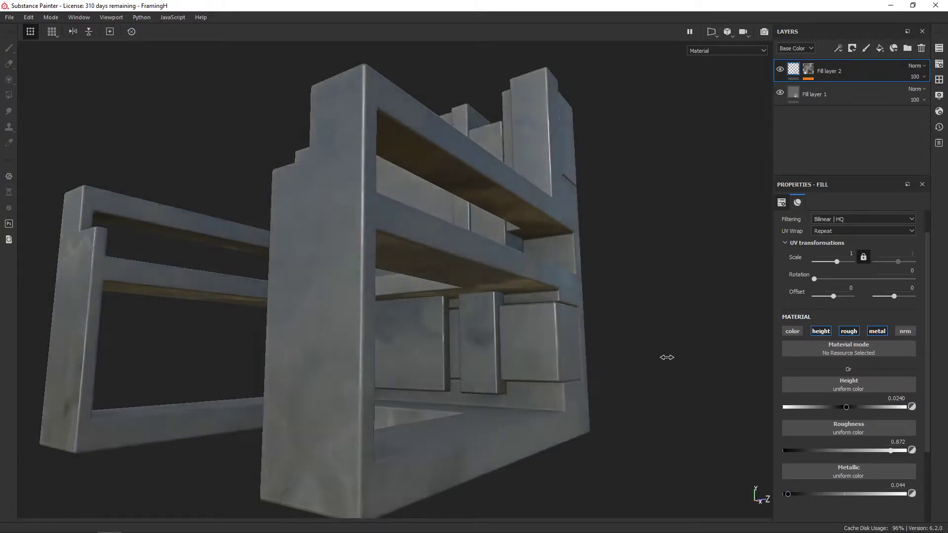
mouse_move(662, 355)
alt+mouse_down()
mouse_move(635, 387)
mouse_move(690, 387)
mouse_move(511, 390)
mouse_move(568, 332)
mouse_move(575, 262)
mouse_move(510, 248)
mouse_move(475, 267)
mouse_move(548, 281)
mouse_move(563, 262)
alt+mouse_up()
mouse_move(563, 262)
alt+middle_down()
mouse_move(554, 260)
mouse_move(556, 279)
alt+middle_up()
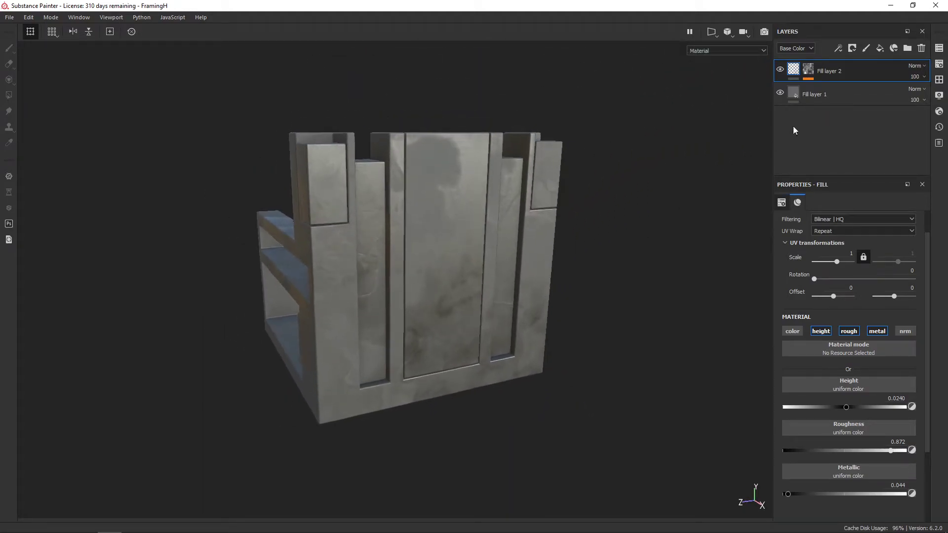
click(869, 87)
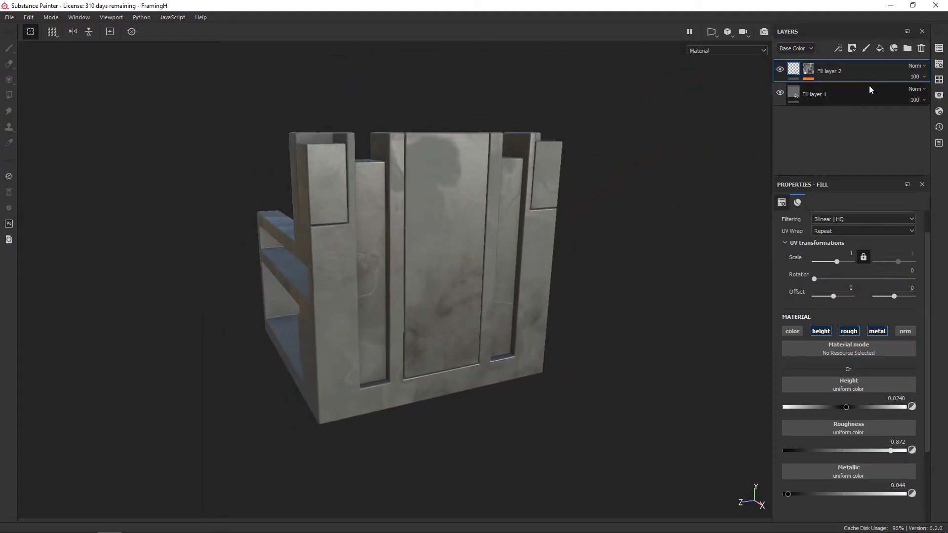
Step: Add Fill layer 3 above Fill layer 1 with a fully black mask
click(880, 49)
click(852, 47)
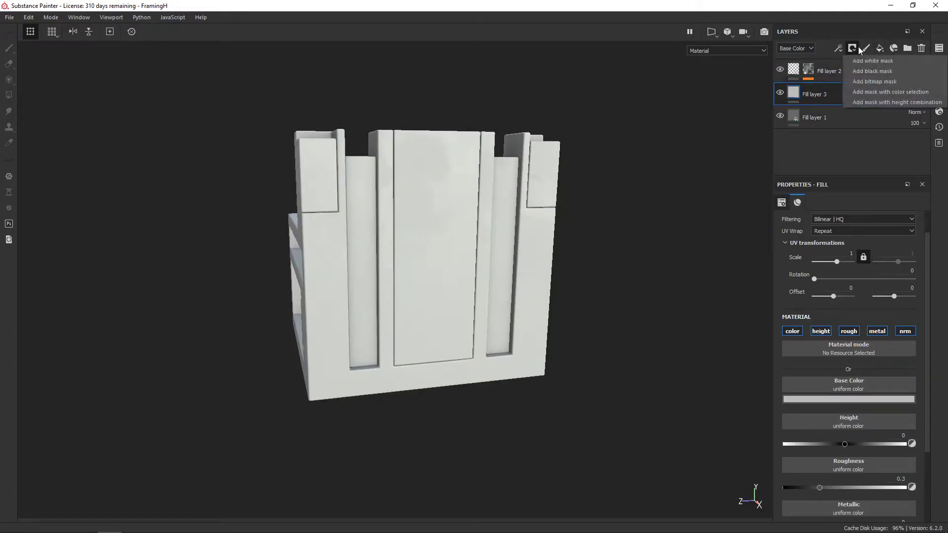
click(861, 70)
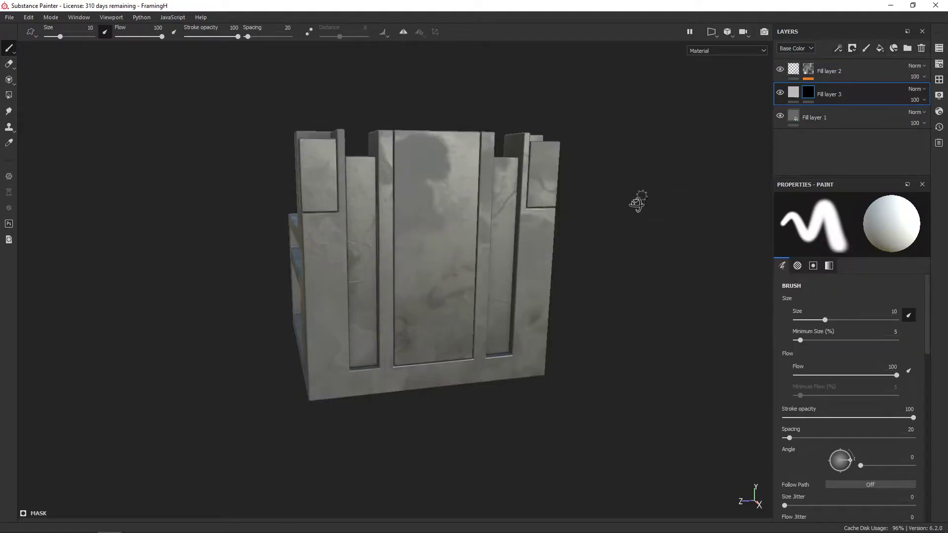
alt+drag(635, 201, 664, 222)
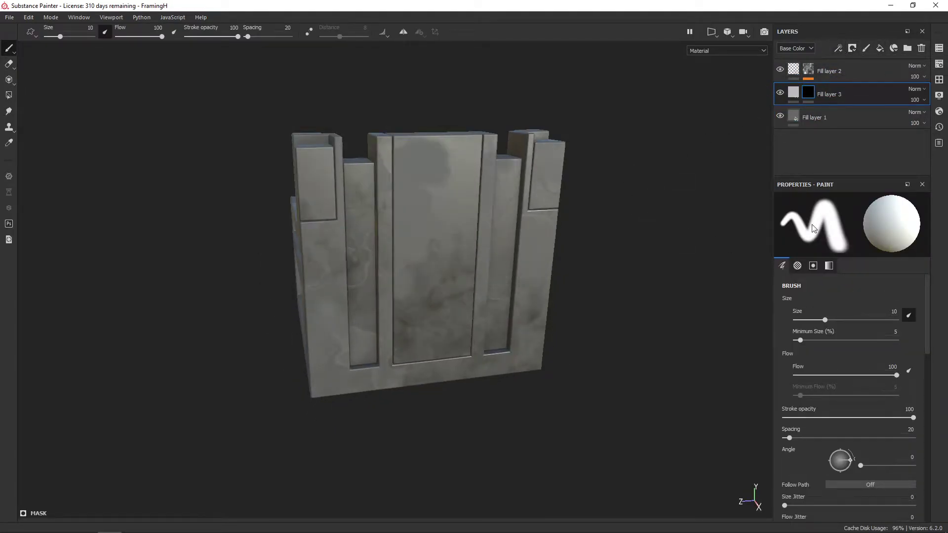
click(838, 48)
click(782, 136)
alt+drag(518, 291, 573, 296)
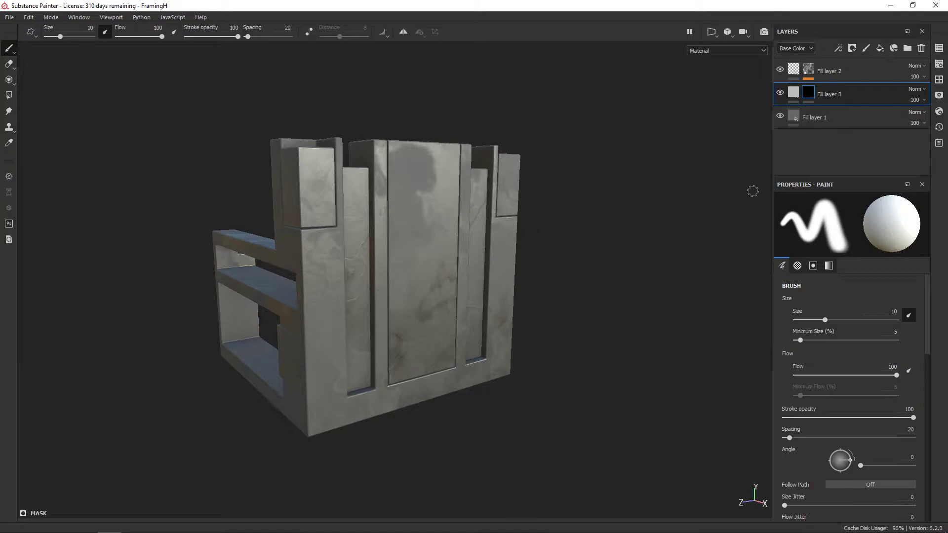
click(794, 92)
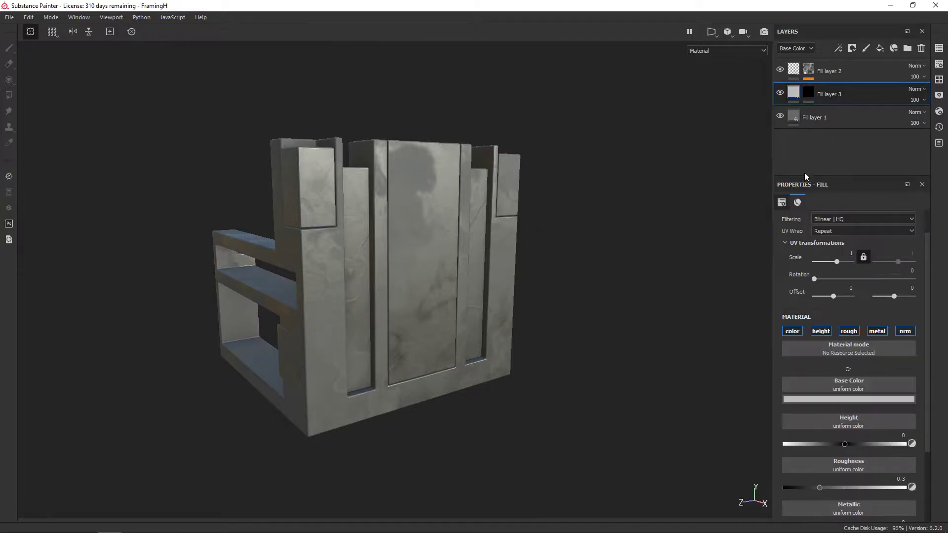
Step: Disable height, roughness, metallic and normal channels on Fill layer 3, keeping colour
click(796, 331)
click(819, 332)
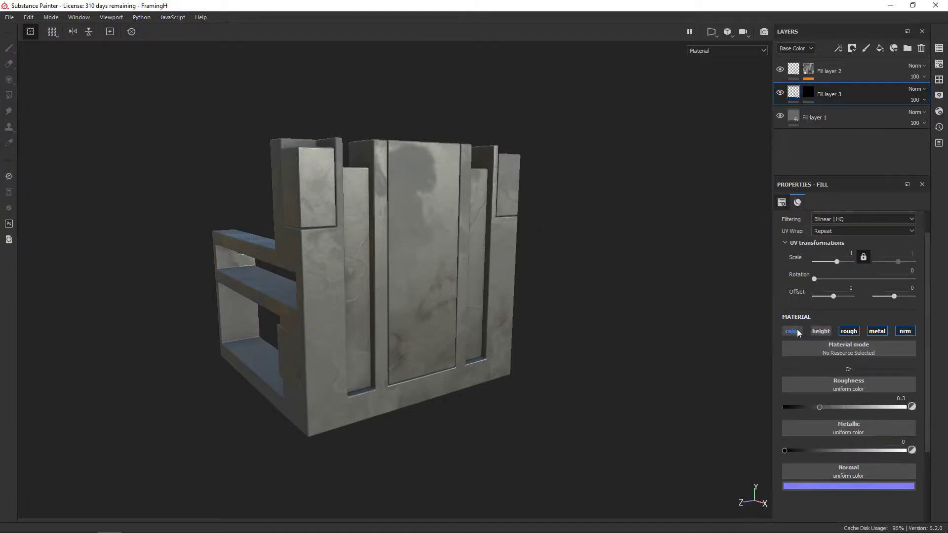
click(797, 330)
click(849, 331)
click(904, 331)
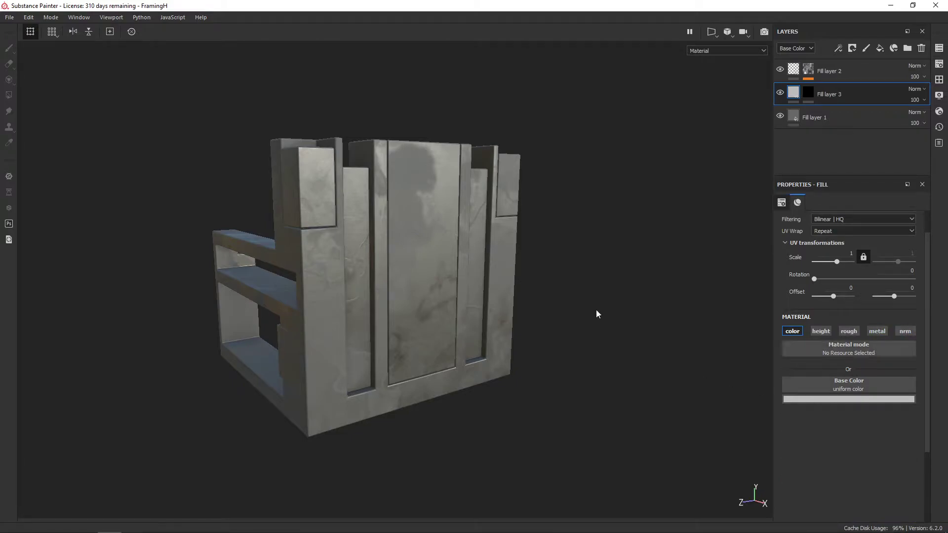
mouse_move(596, 312)
alt+mouse_down()
mouse_move(501, 266)
mouse_move(465, 267)
mouse_move(482, 265)
mouse_move(520, 287)
alt+mouse_up()
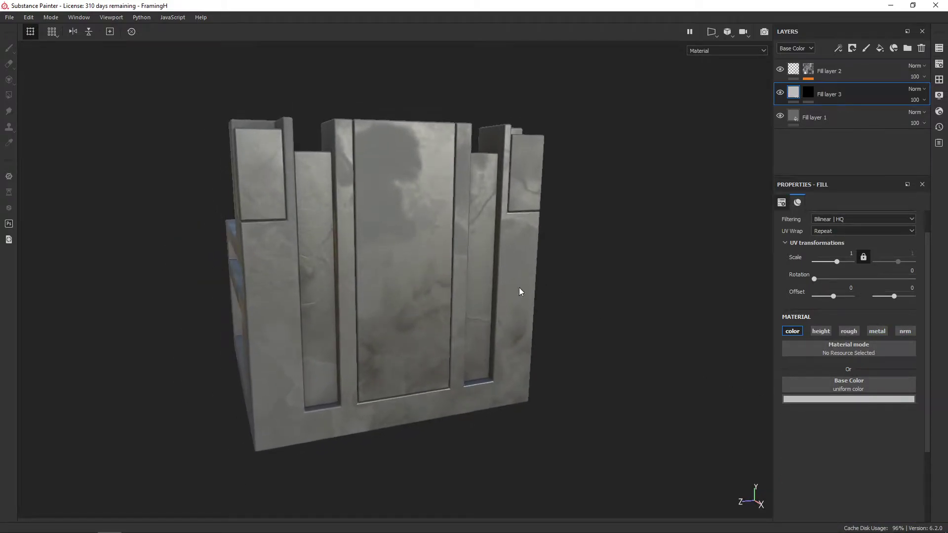
Step: Set Fill layer 3's base colour to saturated gold-yellow (about R 0.539, G 0.349, B 0)
click(837, 398)
drag(827, 455, 877, 443)
click(895, 492)
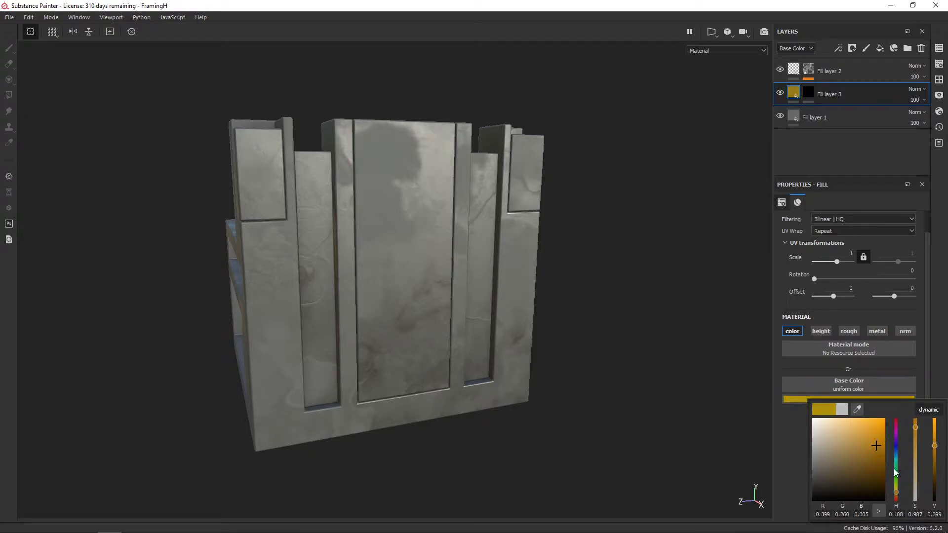
click(896, 490)
click(897, 492)
drag(878, 452, 934, 434)
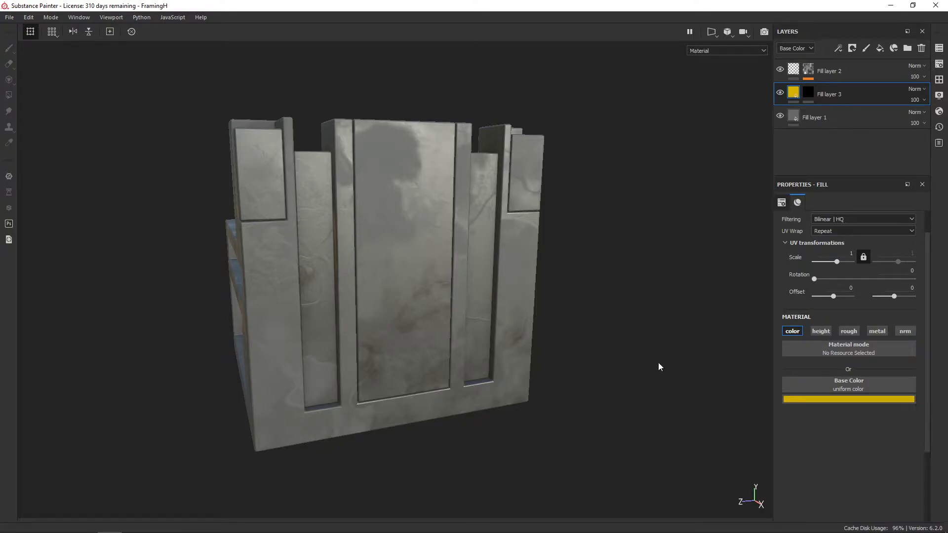
alt+drag(659, 362, 473, 250)
Step: Polygon-fill two vertical panels yellow in Fill layer 3's mask using mesh mode
click(805, 92)
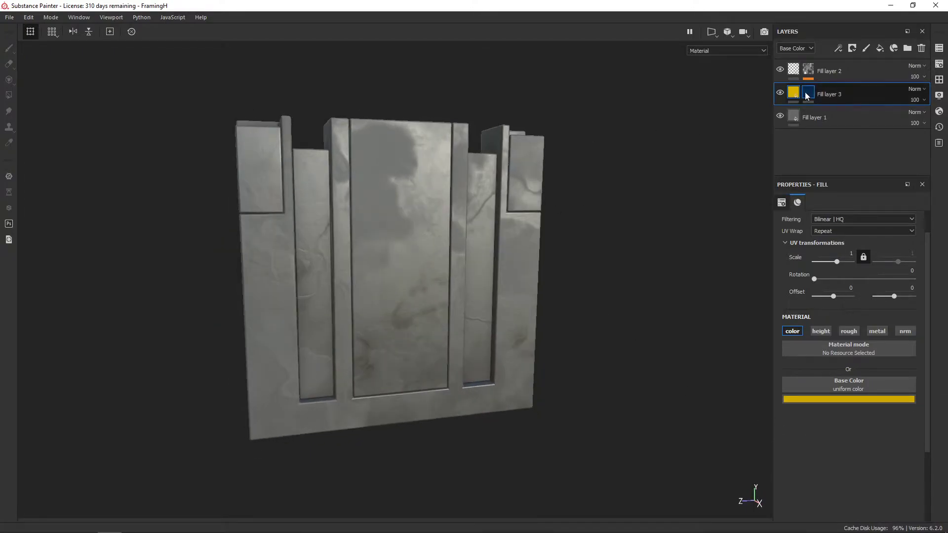
click(9, 95)
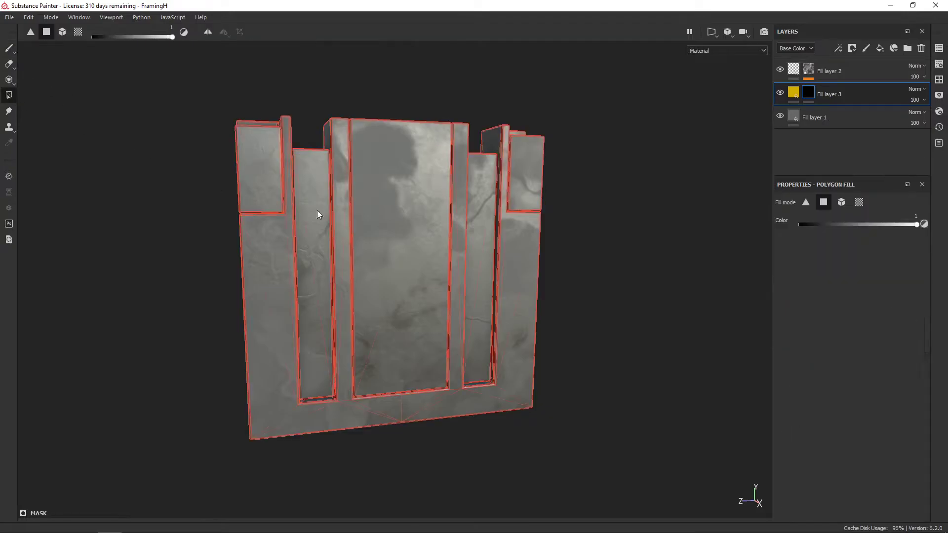
click(841, 202)
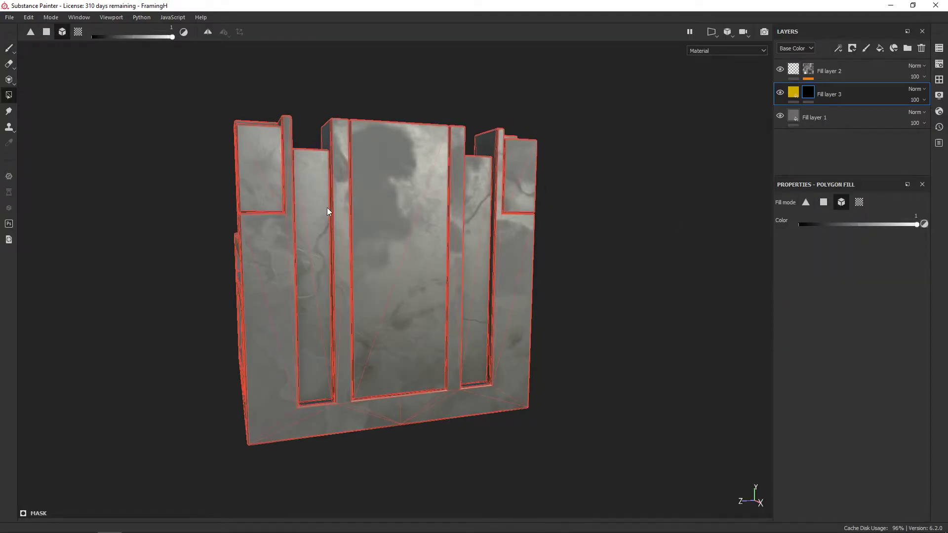
click(315, 208)
mouse_move(439, 217)
alt+mouse_down()
mouse_move(484, 226)
mouse_move(494, 240)
mouse_move(415, 219)
alt+mouse_up()
click(484, 226)
scroll(431, 328, up, 3)
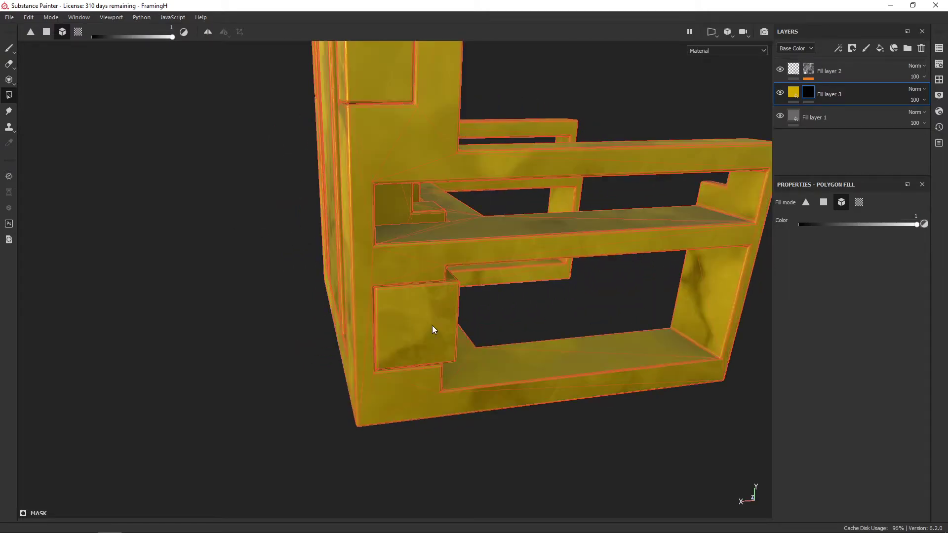
scroll(432, 326, down, 2)
scroll(427, 298, up, 5)
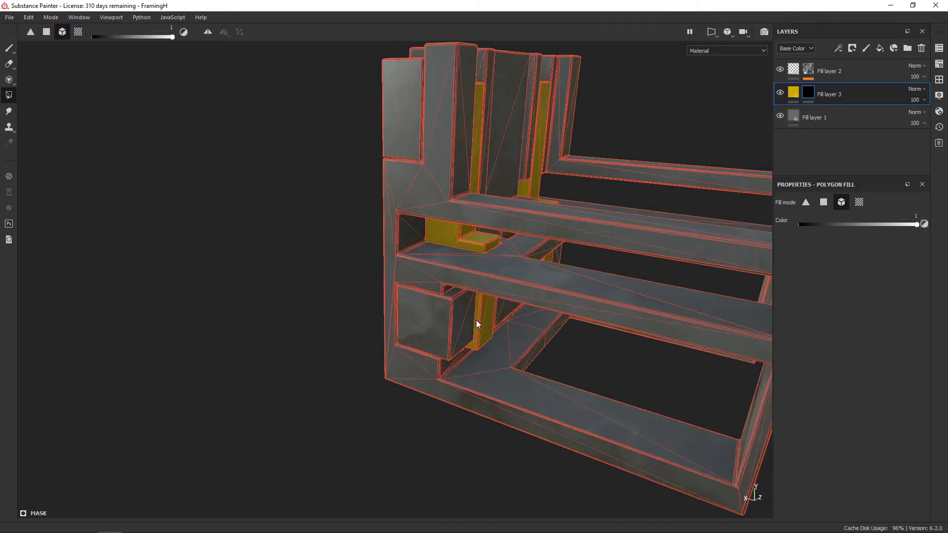
mouse_move(476, 320)
alt+mouse_down()
mouse_move(469, 271)
mouse_move(418, 226)
mouse_move(639, 216)
alt+mouse_up()
Step: Fill the back boxes' faces yellow using UV-chunk polygon fill
click(857, 203)
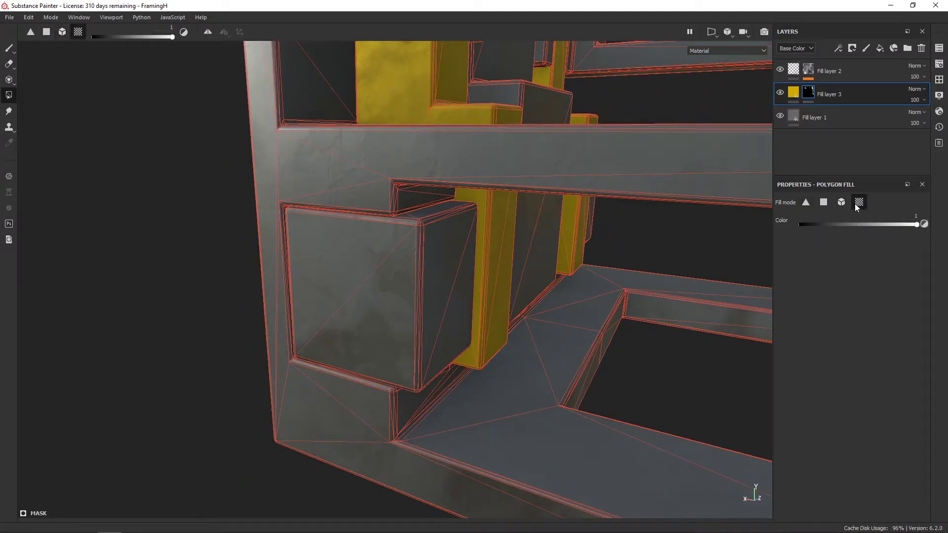
click(391, 266)
click(431, 218)
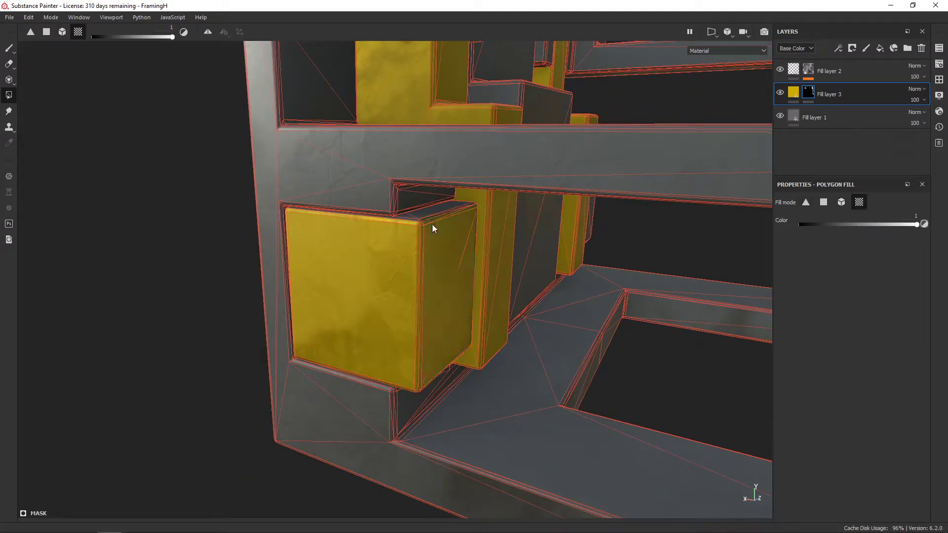
scroll(417, 213, up, 3)
alt+drag(457, 257, 419, 158)
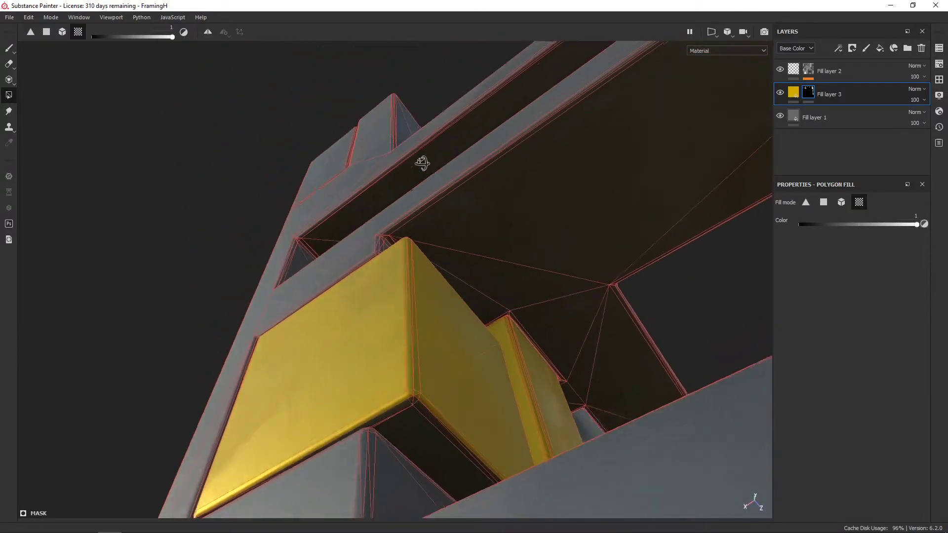
mouse_move(415, 408)
alt+mouse_down()
mouse_move(363, 359)
mouse_move(317, 416)
mouse_move(411, 309)
mouse_move(364, 297)
mouse_move(443, 316)
mouse_move(614, 317)
mouse_move(581, 322)
mouse_move(362, 290)
alt+mouse_up()
click(654, 286)
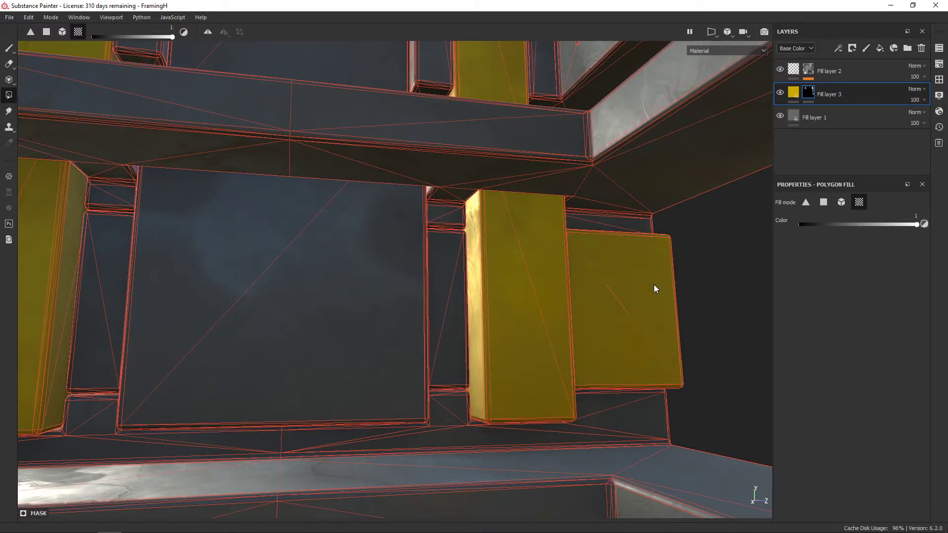
mouse_move(654, 287)
alt+mouse_down()
mouse_move(499, 292)
mouse_move(469, 303)
mouse_move(510, 302)
mouse_move(537, 194)
mouse_move(610, 251)
alt+mouse_up()
click(509, 302)
Step: Fill the bevel strip, a small face and a tall box face yellow
click(483, 142)
mouse_move(487, 267)
alt+mouse_down()
mouse_move(457, 228)
mouse_move(493, 357)
mouse_move(448, 373)
mouse_move(487, 253)
mouse_move(473, 328)
alt+mouse_up()
click(447, 370)
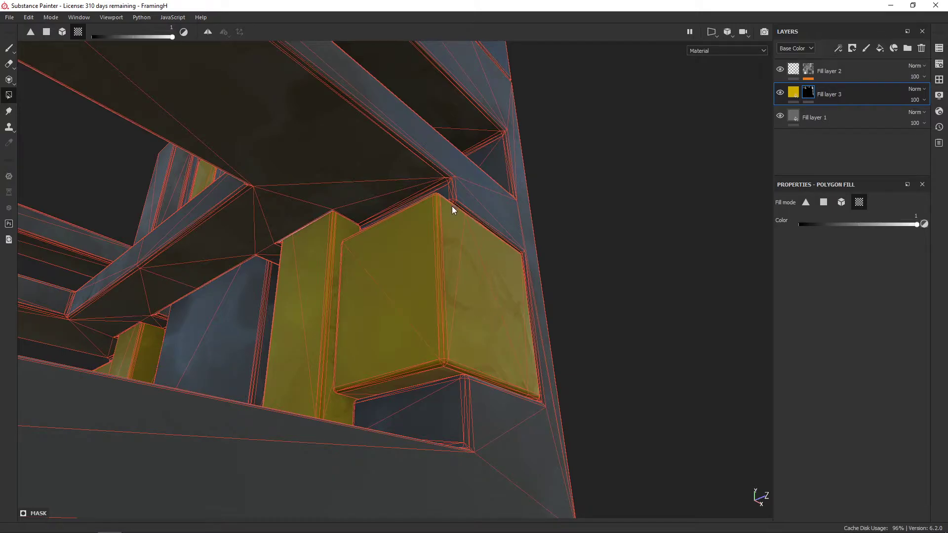
mouse_move(453, 209)
alt+mouse_down()
mouse_move(561, 239)
mouse_move(309, 209)
mouse_move(378, 252)
mouse_move(328, 244)
mouse_move(316, 277)
mouse_move(322, 315)
mouse_move(288, 303)
mouse_move(406, 256)
mouse_move(395, 203)
mouse_move(292, 222)
mouse_move(599, 222)
alt+mouse_up()
scroll(316, 242, down, 3)
scroll(300, 238, down, 5)
click(393, 204)
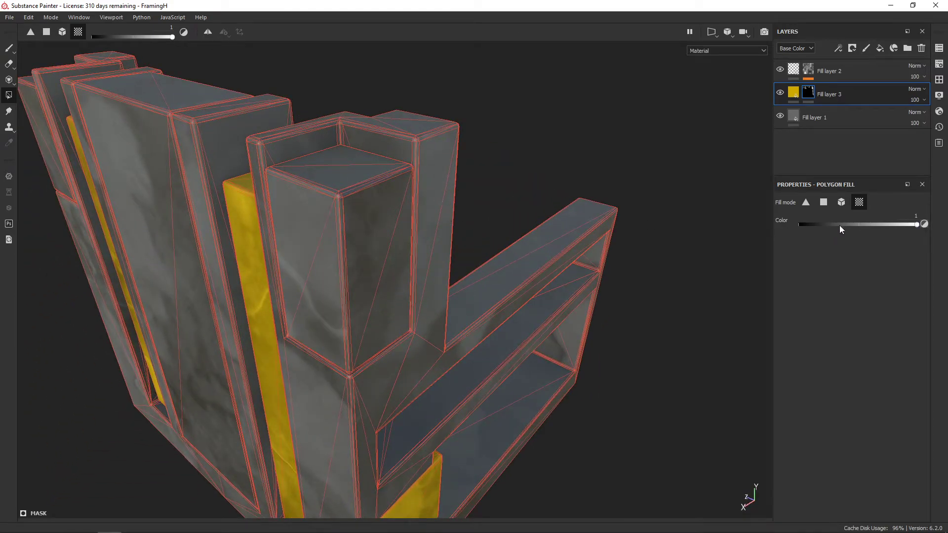
Step: Fill the tall corner box's left, right and top faces yellow in UV-chunk mode
click(842, 202)
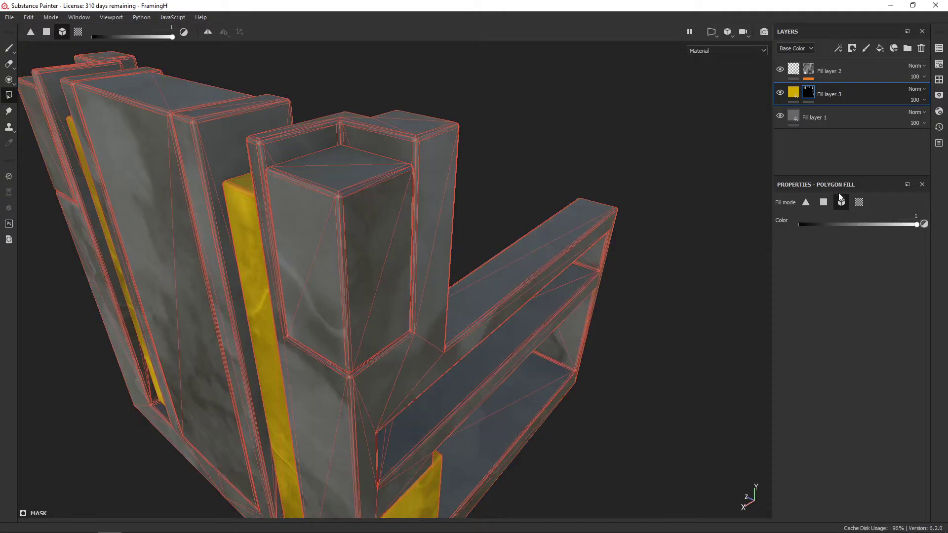
click(859, 202)
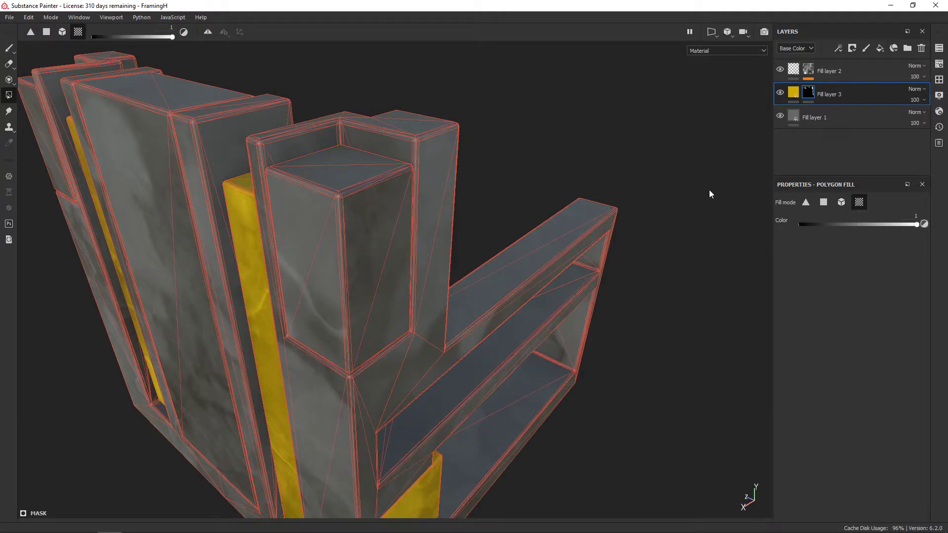
click(337, 195)
click(359, 200)
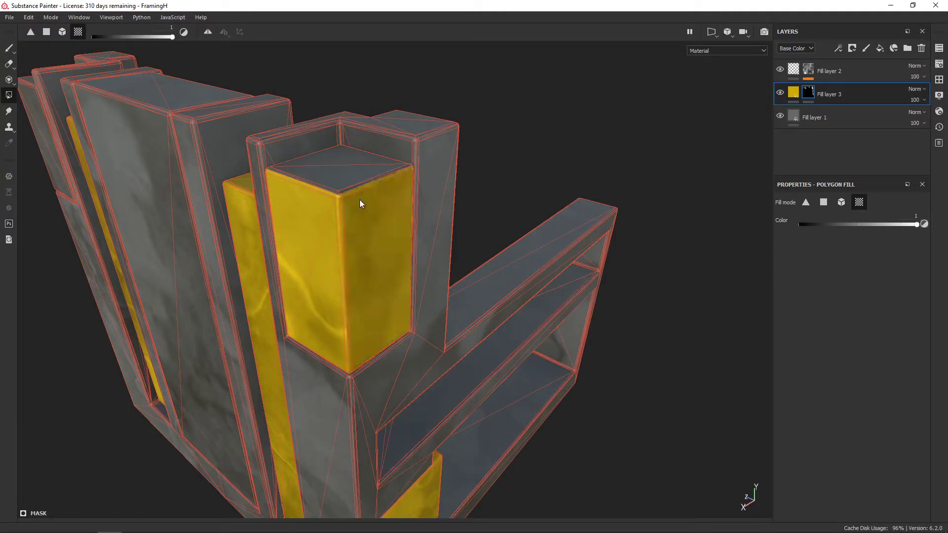
click(348, 177)
mouse_move(347, 176)
alt+mouse_down()
mouse_move(260, 246)
mouse_move(229, 256)
mouse_move(368, 217)
alt+mouse_up()
Step: Fill the upper-left tall box's top, left and right faces yellow, then review the model
click(285, 194)
mouse_move(285, 195)
alt+mouse_down()
mouse_move(412, 133)
mouse_move(233, 103)
mouse_move(178, 144)
mouse_move(245, 110)
mouse_move(379, 137)
alt+mouse_up()
click(233, 103)
click(206, 132)
click(251, 123)
scroll(218, 114, up, 3)
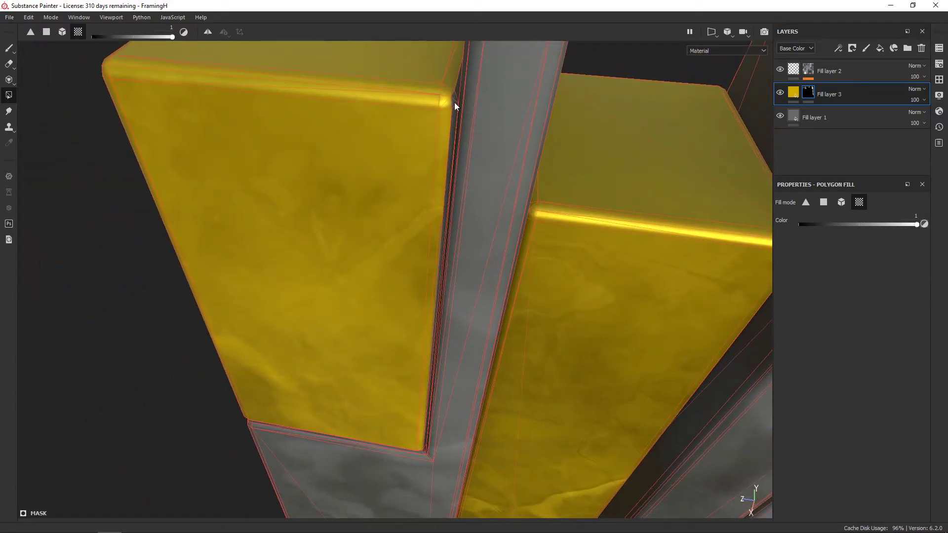
mouse_move(454, 102)
alt+mouse_down()
mouse_move(349, 123)
mouse_move(456, 117)
mouse_move(184, 167)
alt+mouse_up()
mouse_move(326, 175)
alt+mouse_down()
mouse_move(387, 162)
mouse_move(260, 155)
mouse_move(670, 164)
mouse_move(415, 186)
mouse_move(342, 134)
mouse_move(497, 184)
mouse_move(432, 152)
alt+mouse_up()
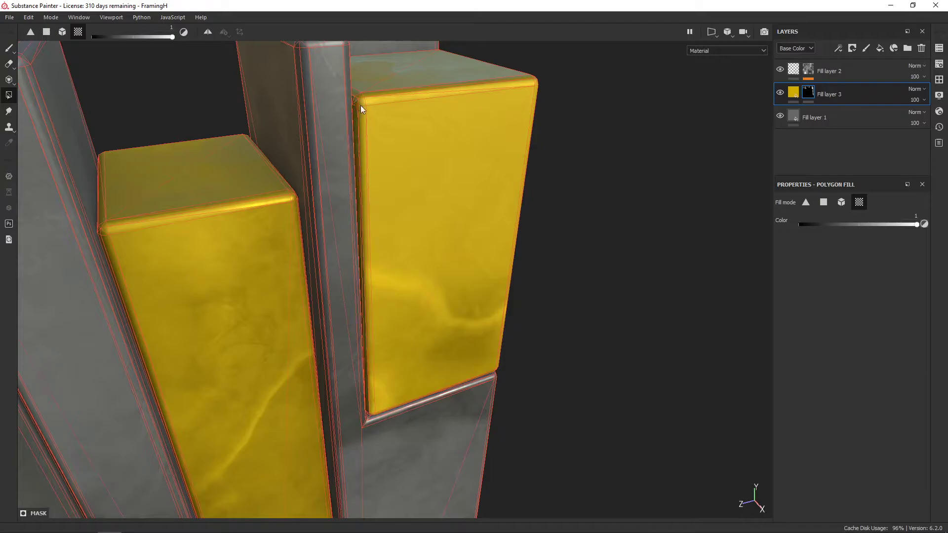
mouse_move(360, 106)
alt+mouse_down()
mouse_move(423, 139)
mouse_move(364, 142)
mouse_move(414, 144)
alt+mouse_up()
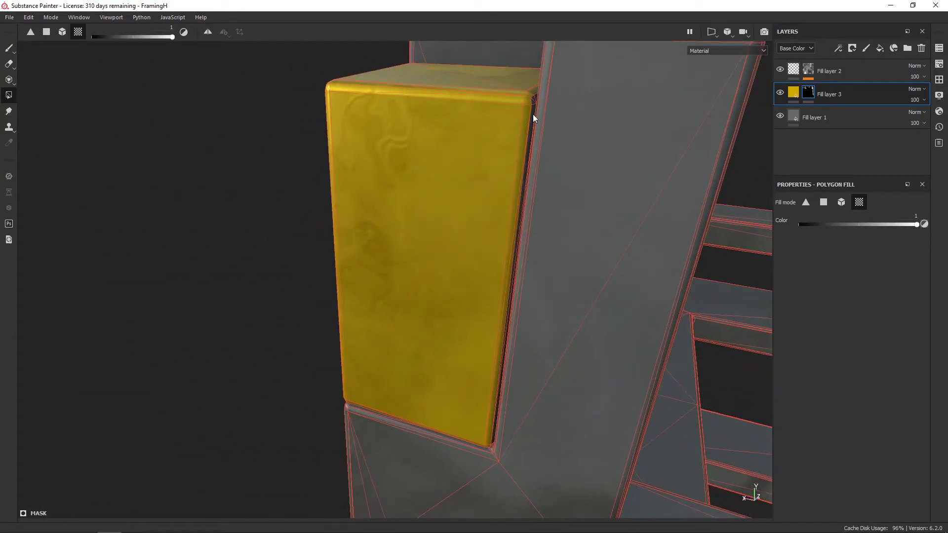
mouse_move(533, 116)
alt+mouse_down()
mouse_move(396, 163)
mouse_move(625, 143)
mouse_move(493, 203)
mouse_move(601, 165)
alt+mouse_up()
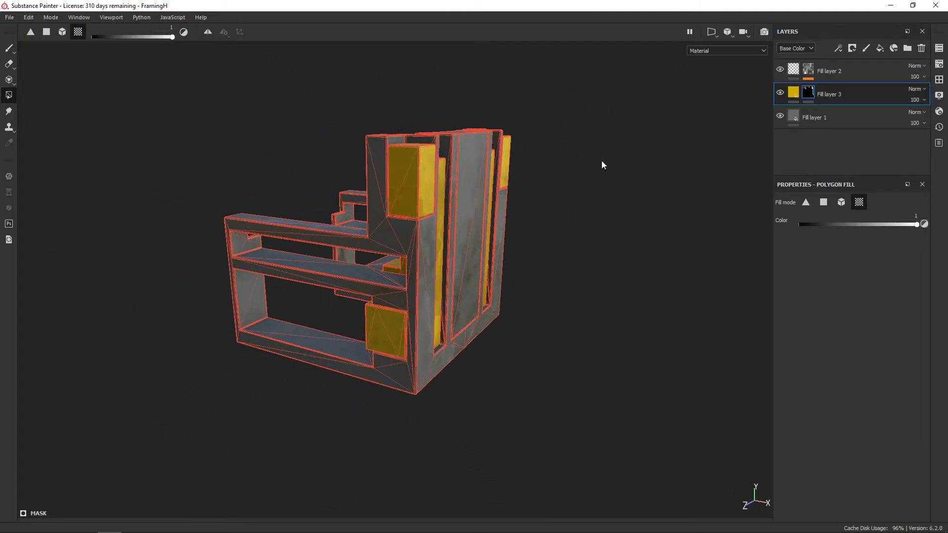
click(793, 93)
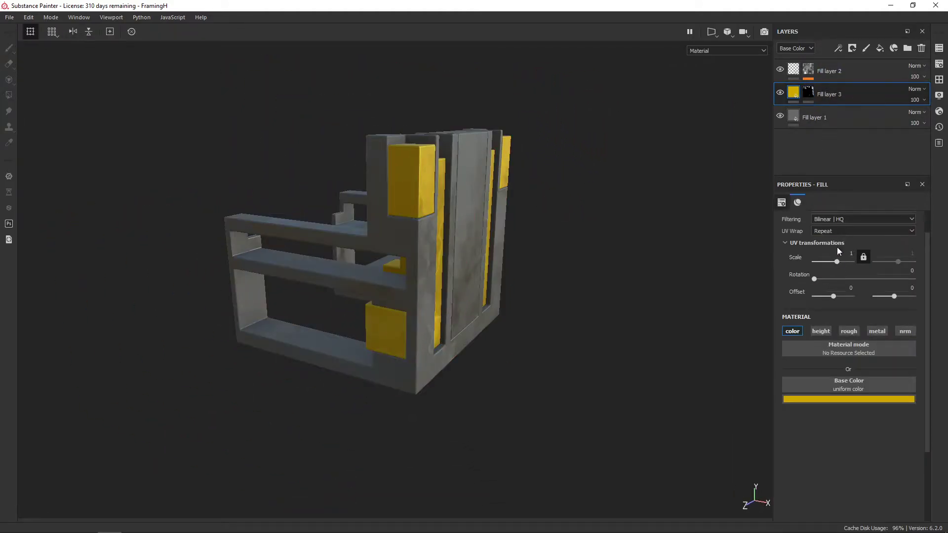
Step: Enable roughness and metallic on the yellow paint: roughness 0.868, metallic 0.064
click(855, 332)
drag(806, 489, 788, 488)
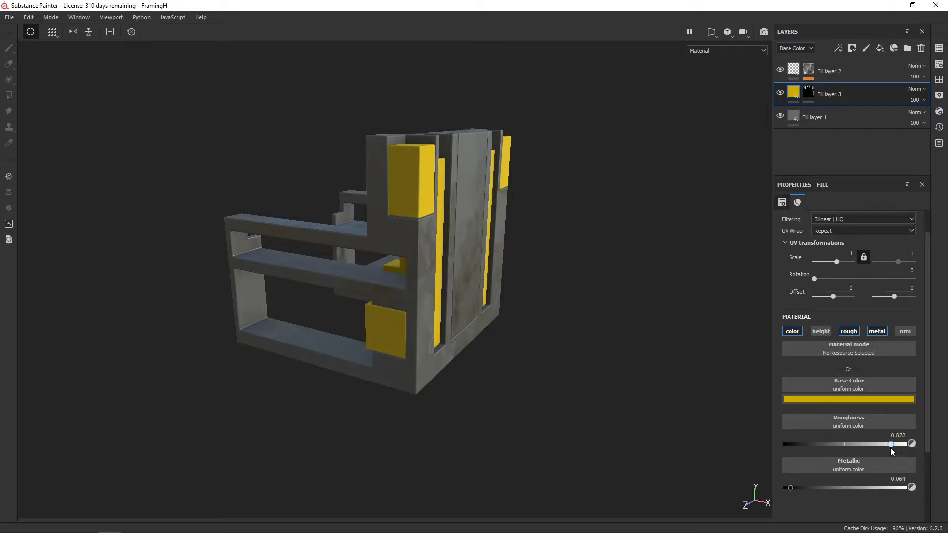
alt+drag(469, 237, 489, 229)
alt+right_drag(489, 229, 498, 221)
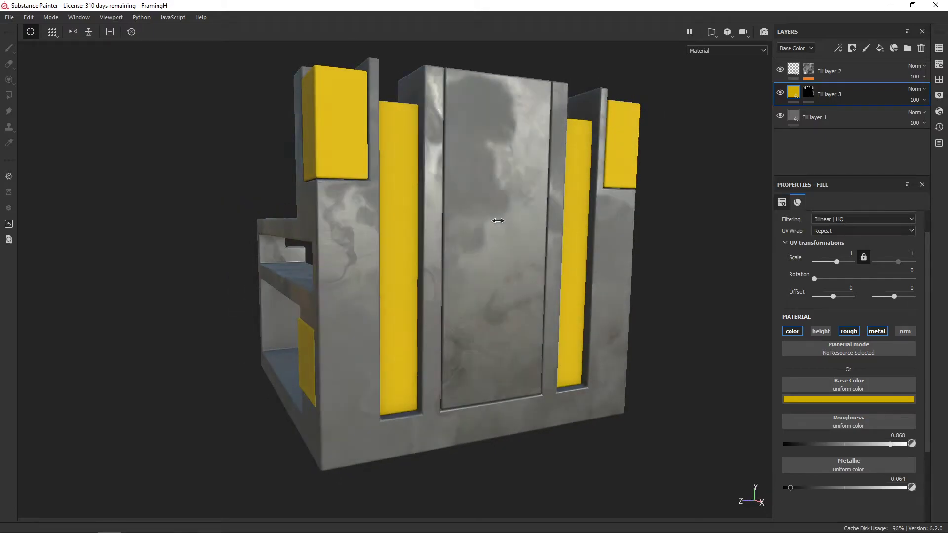
mouse_move(555, 219)
alt+mouse_down()
mouse_move(577, 238)
mouse_move(534, 242)
mouse_move(466, 227)
mouse_move(627, 244)
mouse_move(593, 237)
alt+mouse_up()
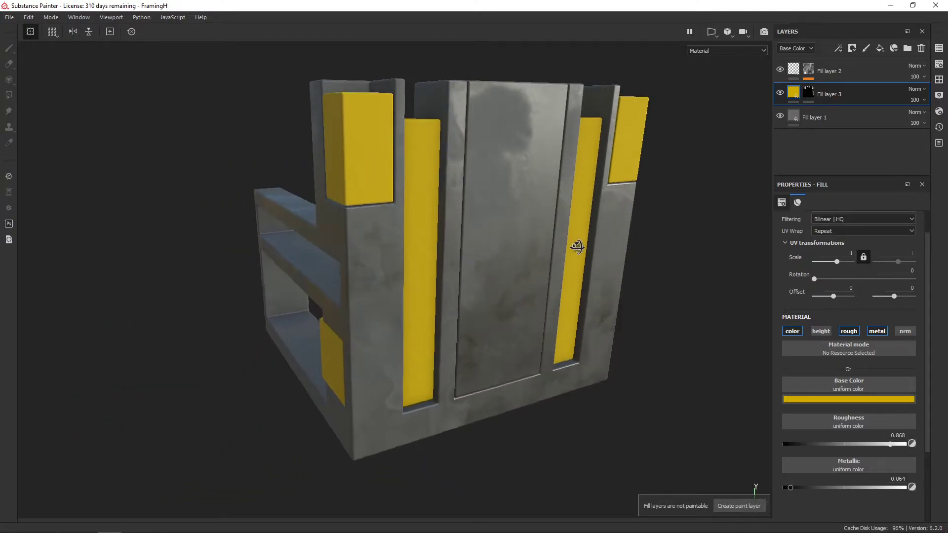
Step: Add Fill layer 4 on top with a near-black base colour and normals off
click(872, 70)
click(879, 48)
click(831, 400)
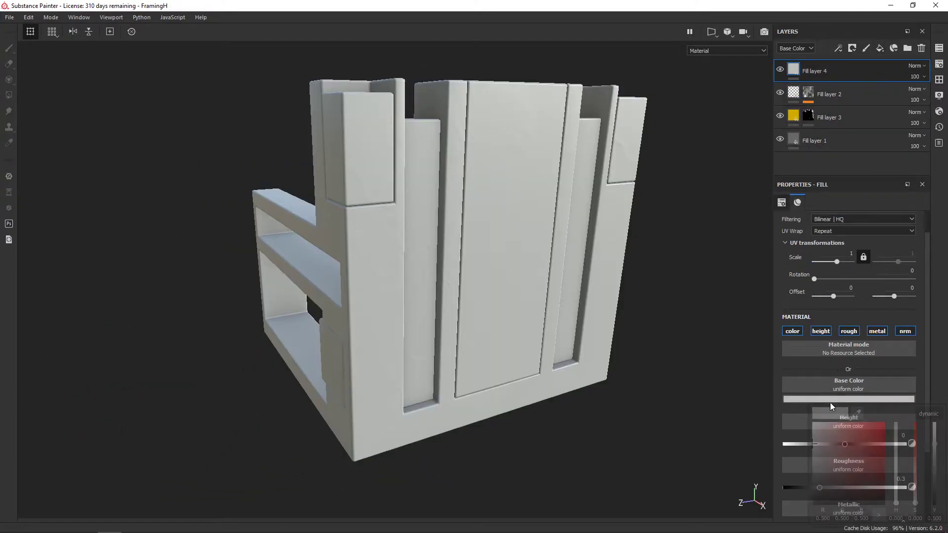
drag(817, 434, 795, 486)
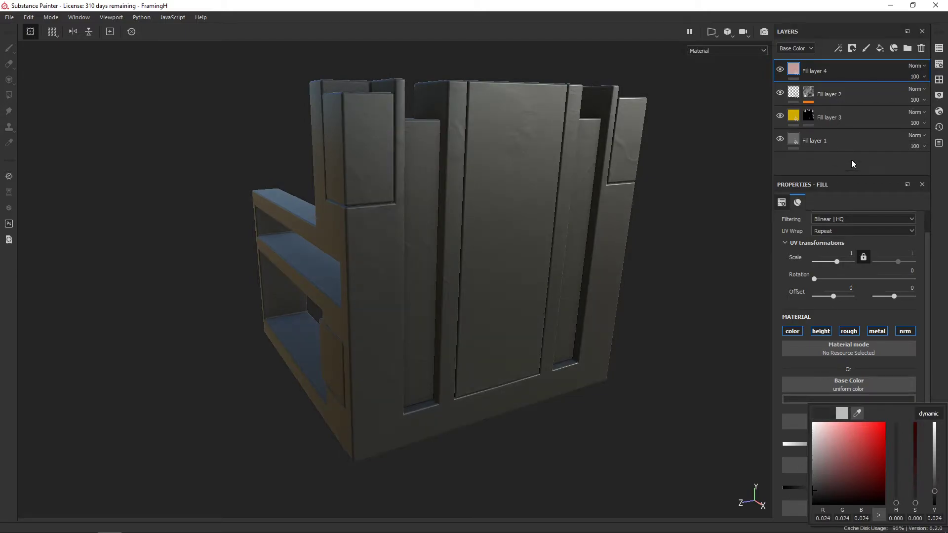
click(851, 161)
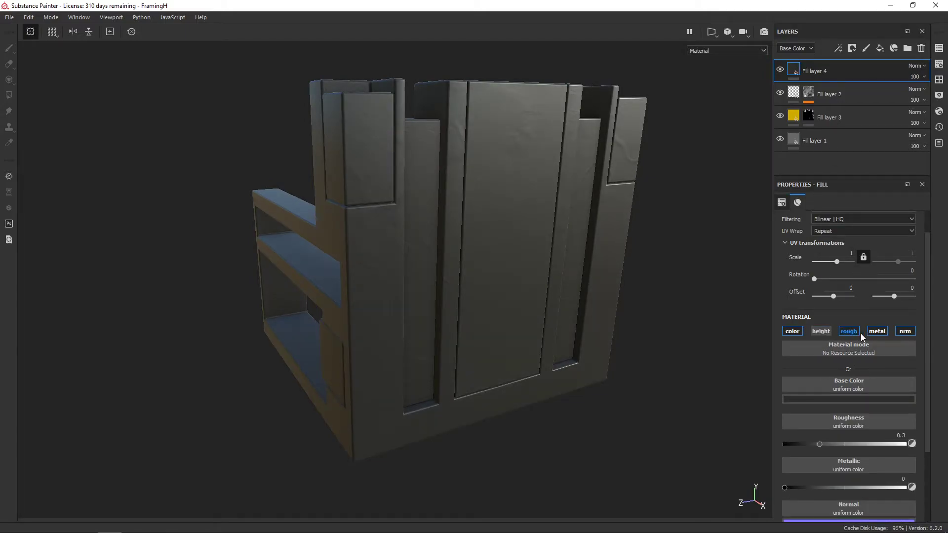
click(904, 333)
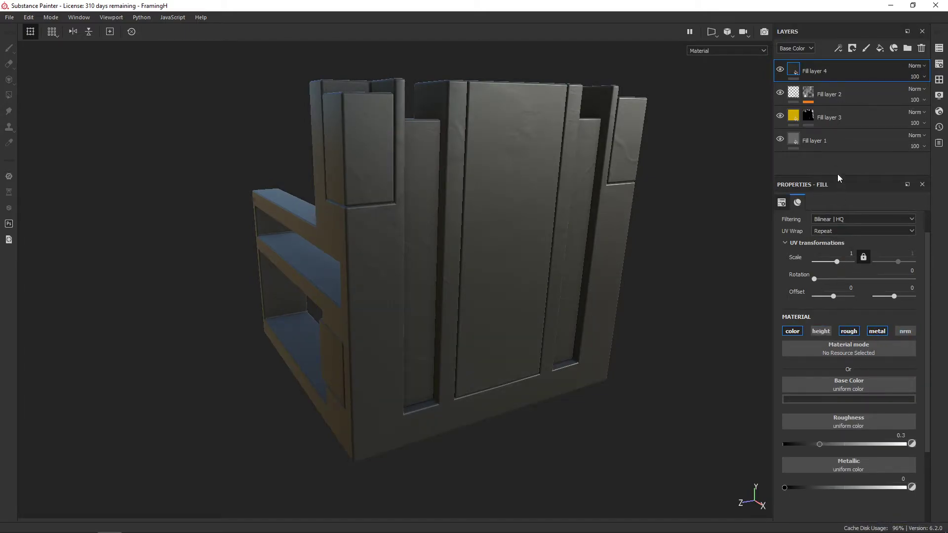
Step: Give Fill layer 4 a black mask with an Ambient Occlusion generator
click(839, 48)
click(852, 65)
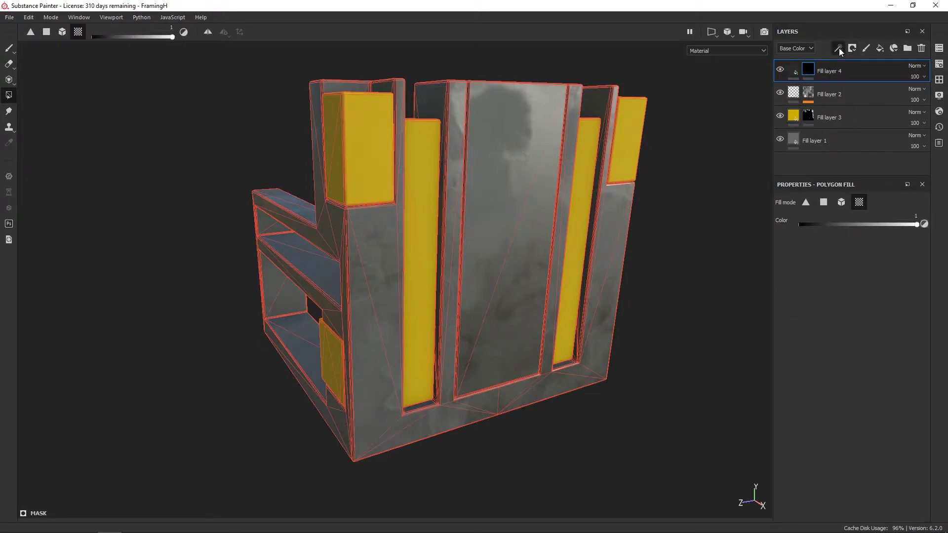
click(840, 48)
click(845, 65)
click(841, 221)
text(dirt)
key(BackSpace)
key(BackSpace)
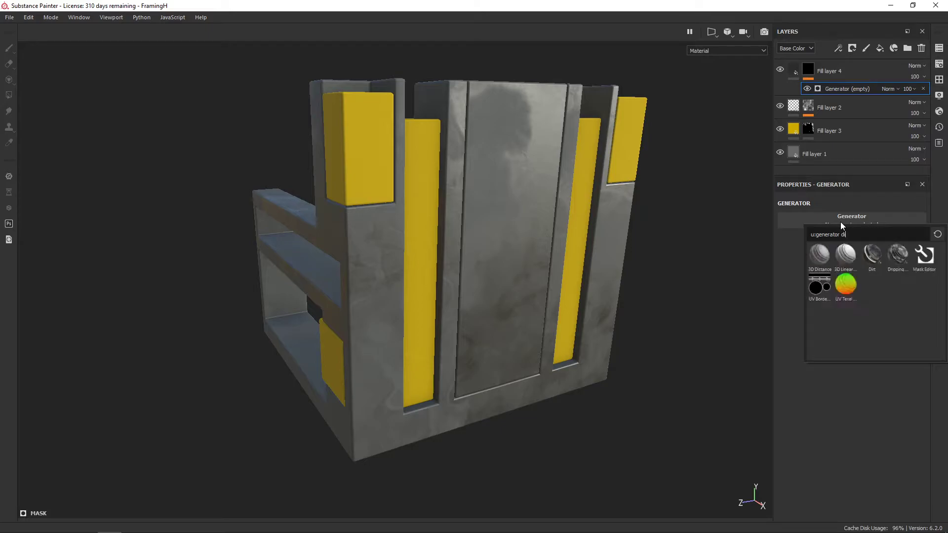
key(BackSpace)
key(BackSpace)
text(ambie)
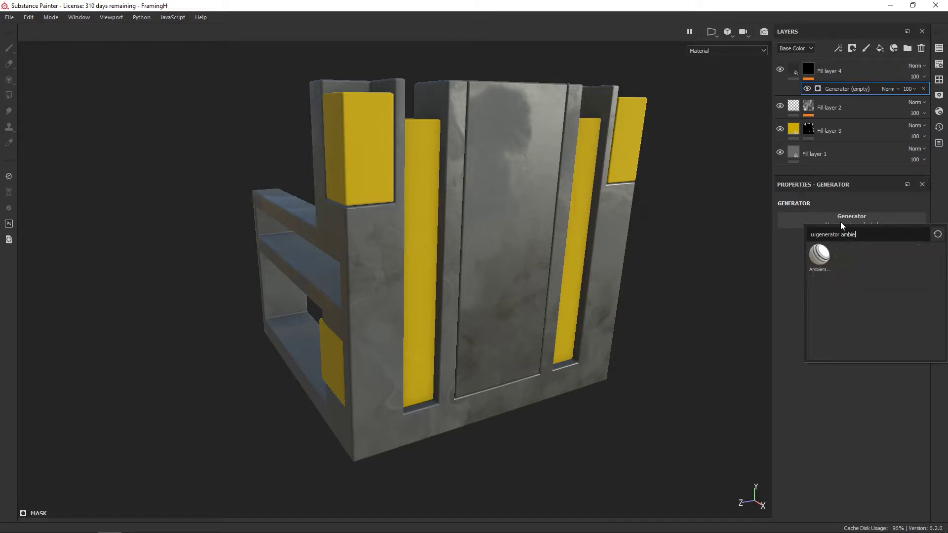
click(654, 294)
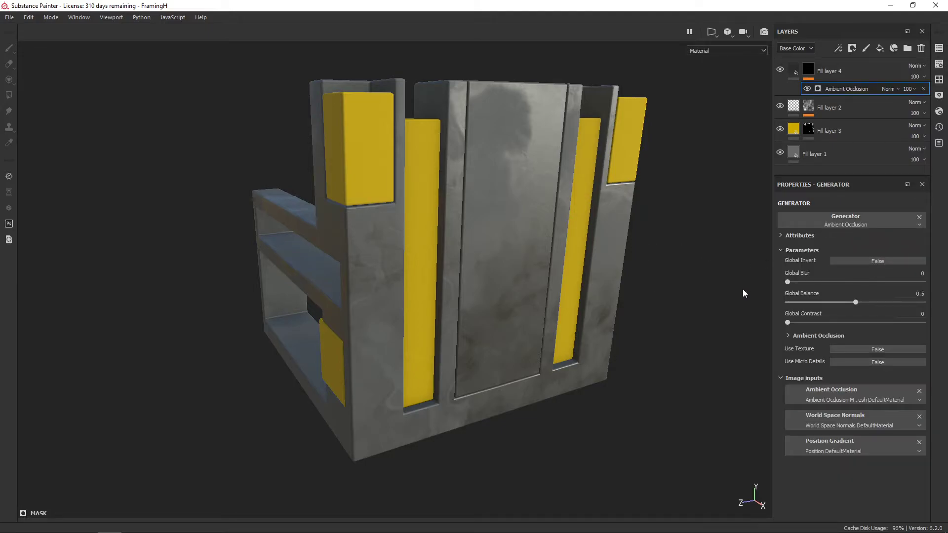
Step: Invert the occlusion mask, lower its balance and blur it to 0.41
click(877, 262)
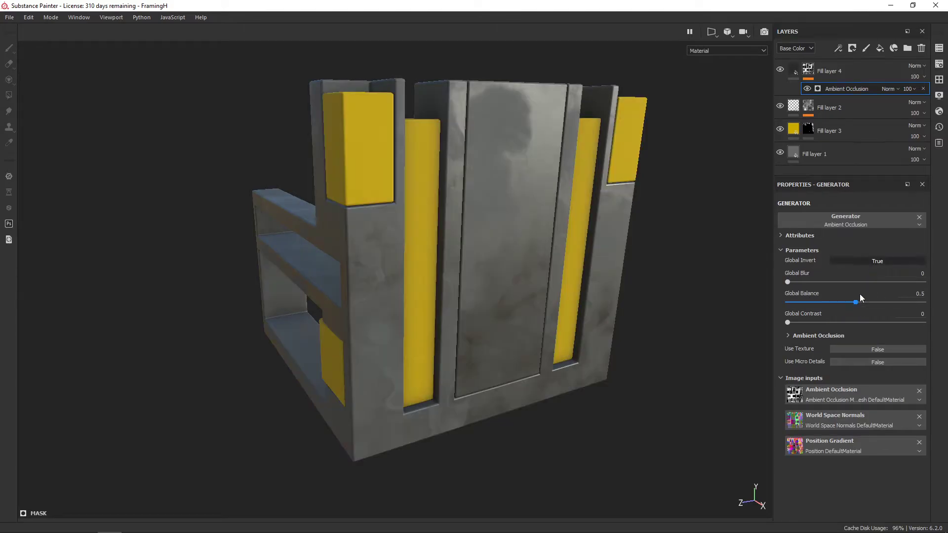
mouse_move(844, 304)
mouse_down()
mouse_move(812, 304)
mouse_move(814, 324)
mouse_up()
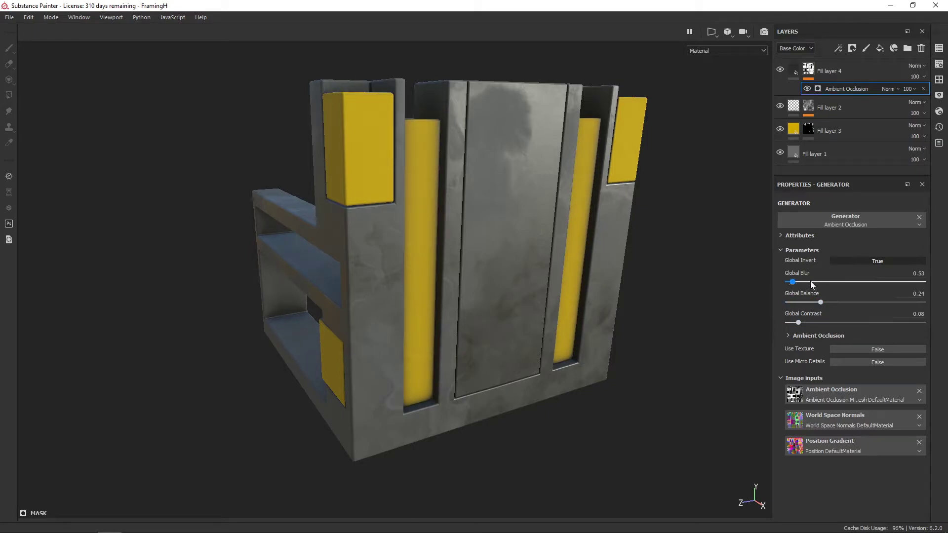
mouse_move(813, 284)
mouse_down()
mouse_move(848, 289)
mouse_move(664, 274)
mouse_up()
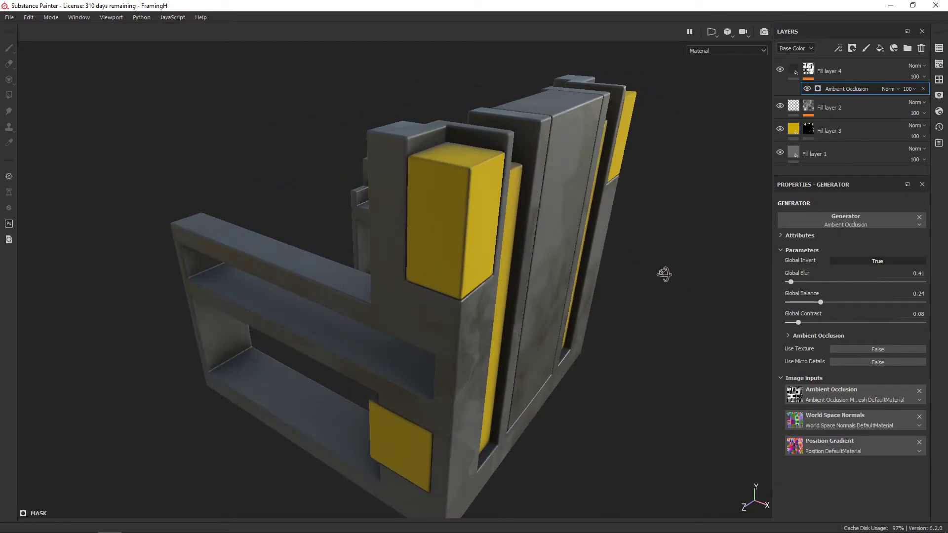
mouse_move(498, 251)
alt+mouse_down()
mouse_move(682, 226)
mouse_move(504, 239)
mouse_move(522, 217)
mouse_move(573, 231)
alt+mouse_up()
Step: Give Fill layer 4 a near-black base colour
click(797, 70)
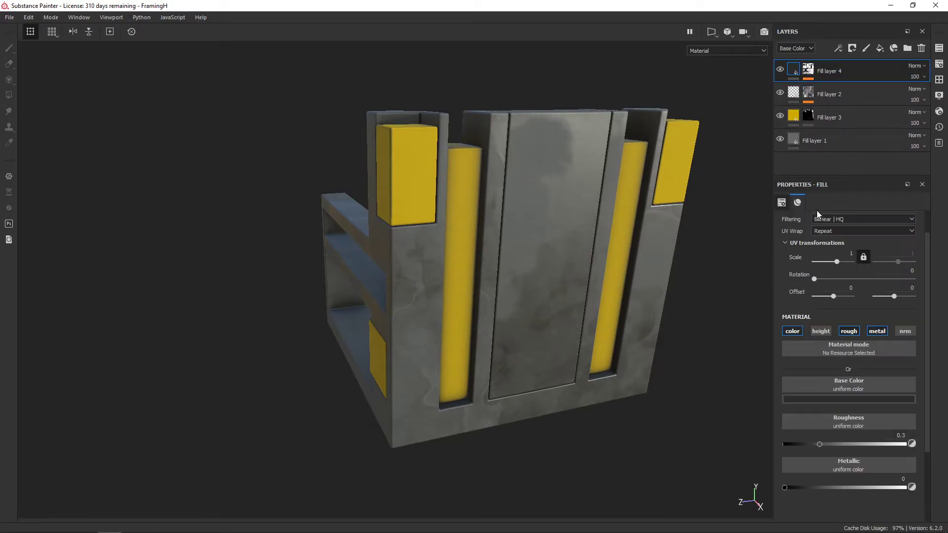
click(822, 399)
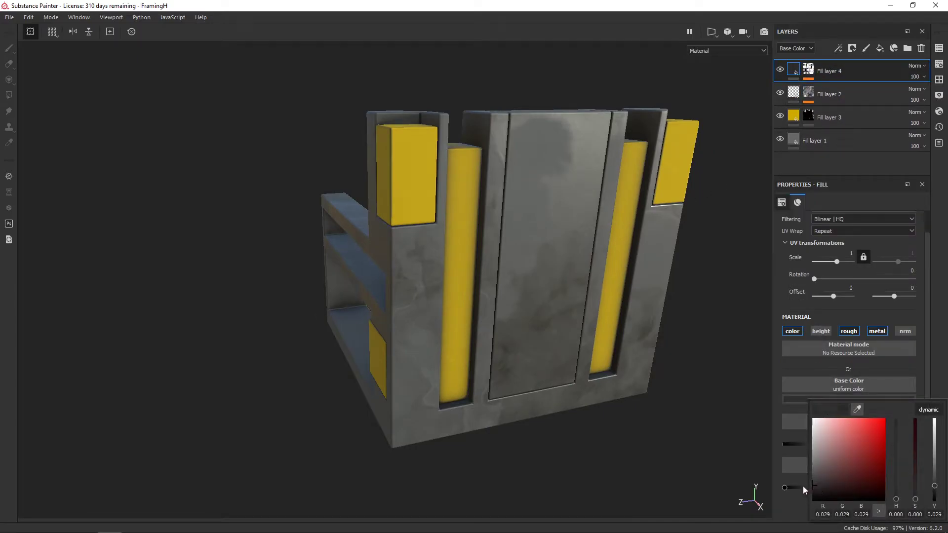
click(825, 365)
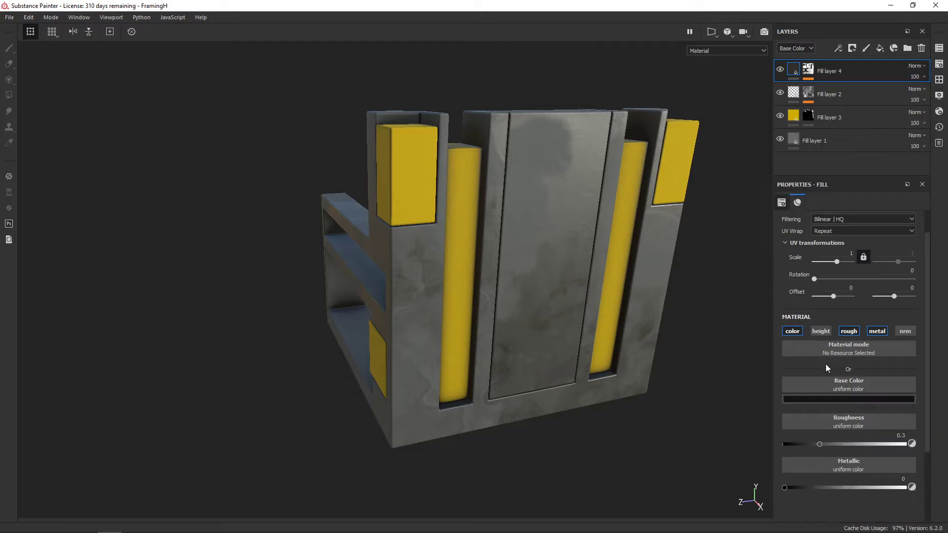
Step: Try height values on the grime layer, then switch its height channel off
click(824, 331)
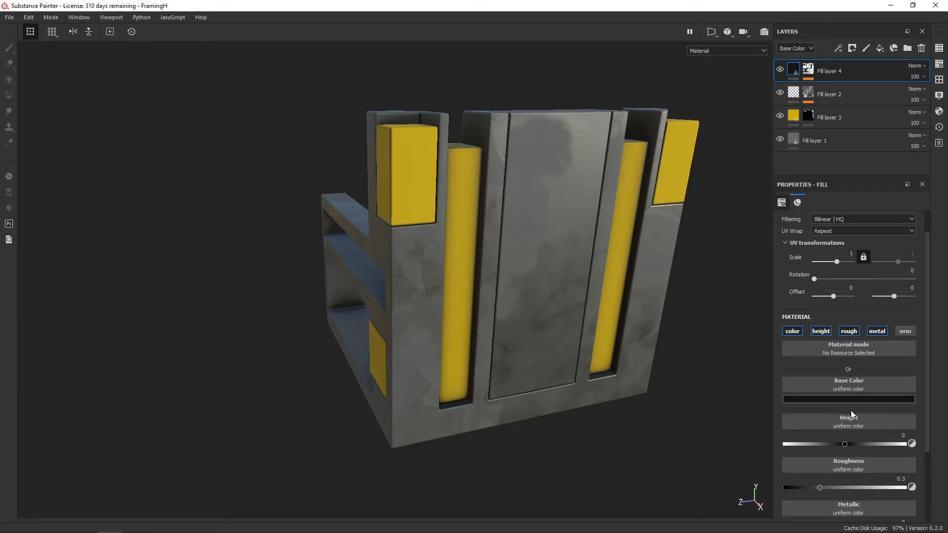
drag(843, 443, 830, 446)
mouse_move(722, 385)
alt+mouse_down()
mouse_move(706, 220)
mouse_move(526, 221)
mouse_move(487, 202)
mouse_move(497, 207)
alt+mouse_up()
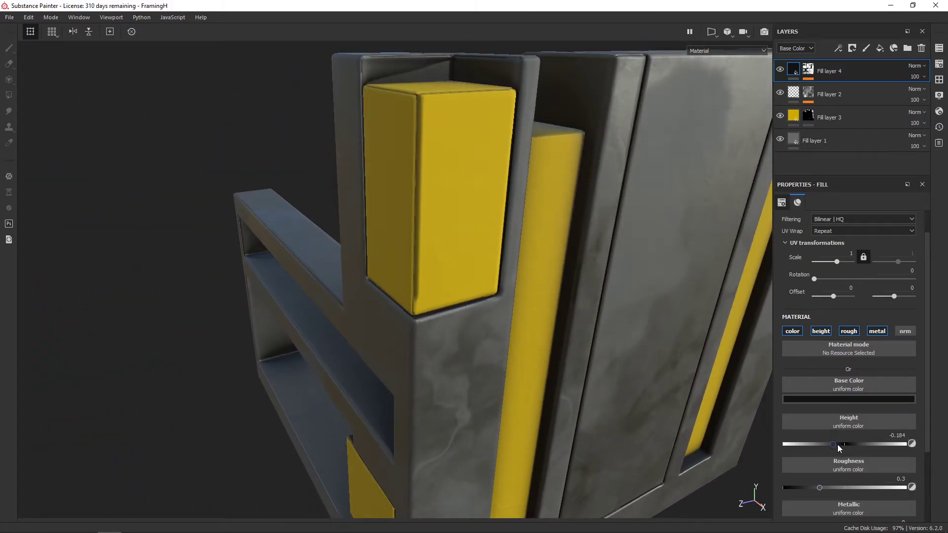
drag(837, 445, 847, 447)
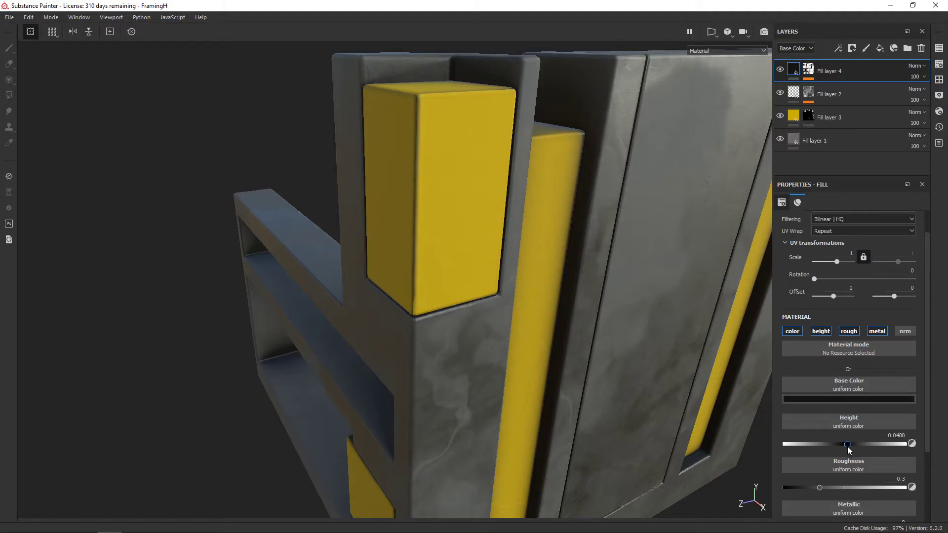
click(821, 331)
scroll(679, 327, down, 5)
mouse_move(679, 327)
alt+mouse_down()
mouse_move(614, 309)
mouse_move(609, 298)
mouse_move(630, 309)
mouse_move(554, 334)
mouse_move(493, 295)
mouse_move(594, 286)
mouse_move(597, 260)
mouse_move(653, 256)
mouse_move(469, 262)
mouse_move(614, 281)
mouse_move(382, 248)
alt+mouse_up()
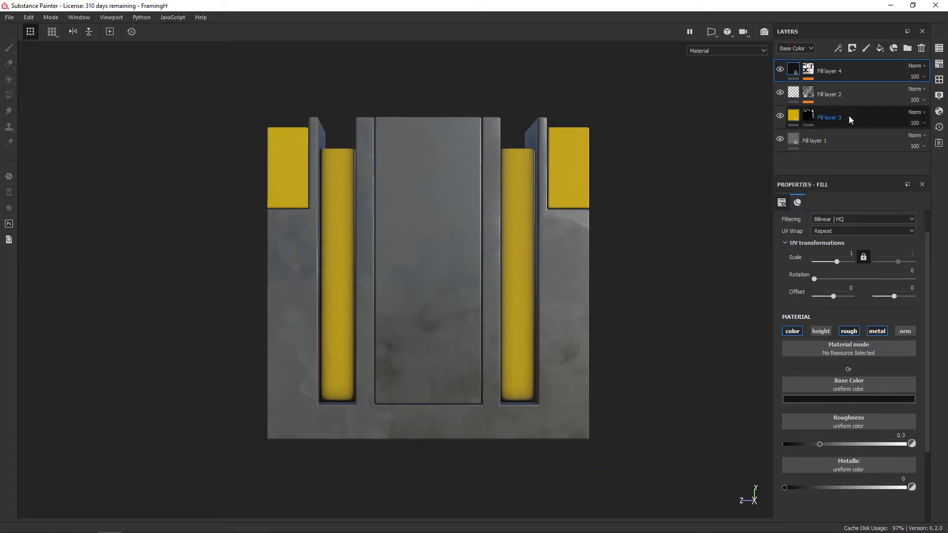
Step: Add Fill layer 5 above Fill layer 1, keeping only colour and height channels
click(851, 140)
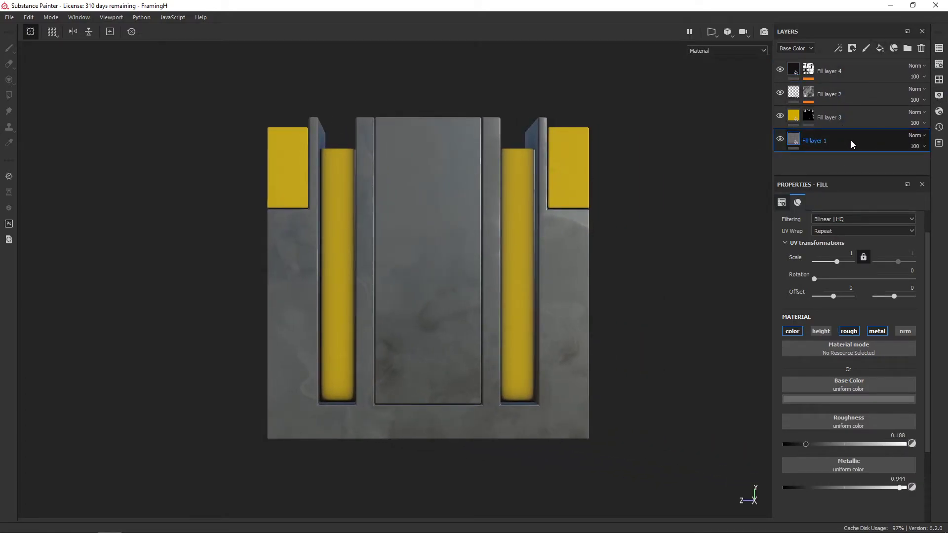
click(877, 51)
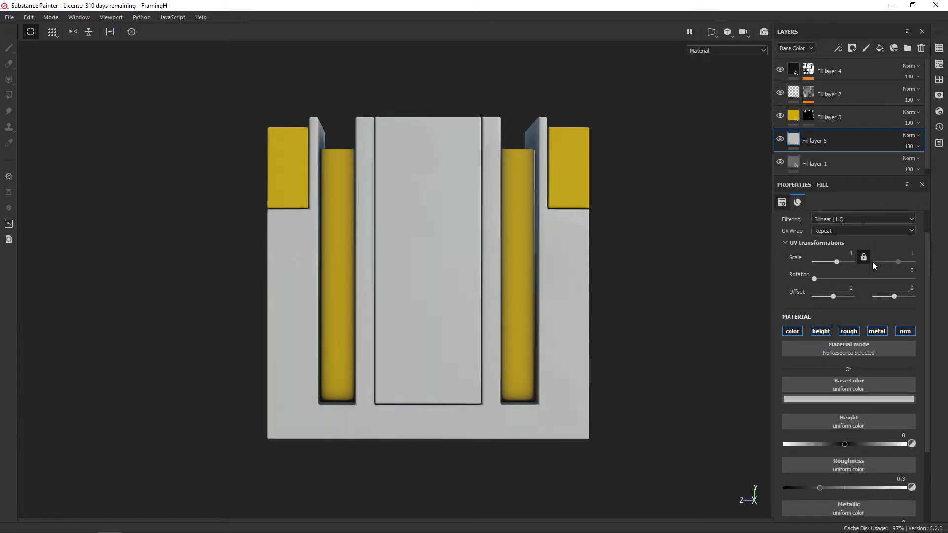
click(821, 331)
click(876, 330)
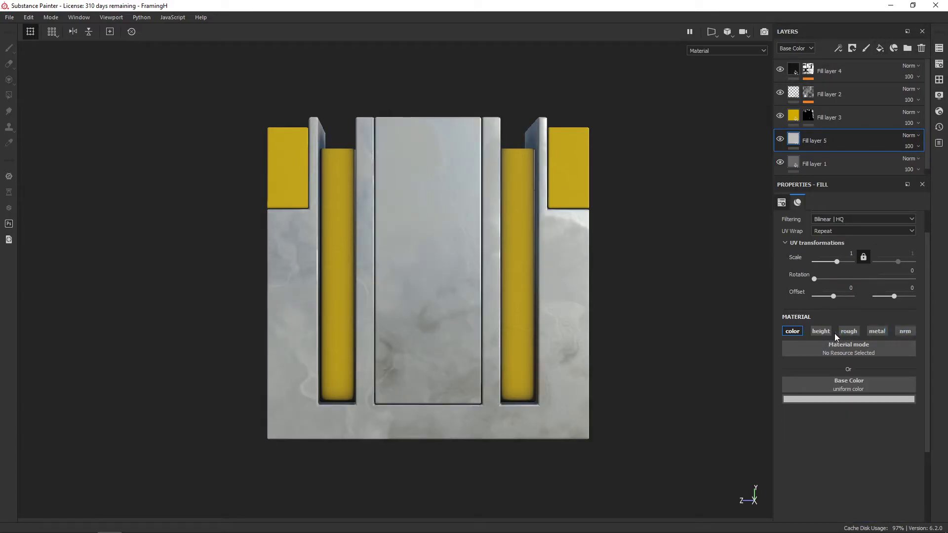
click(821, 331)
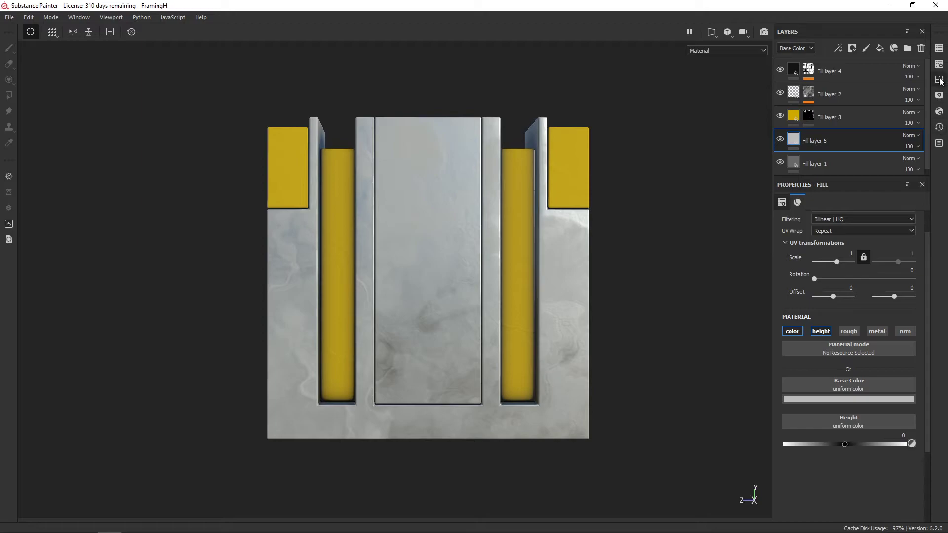
Step: Give Fill layer 5 a black mask
click(852, 48)
click(858, 70)
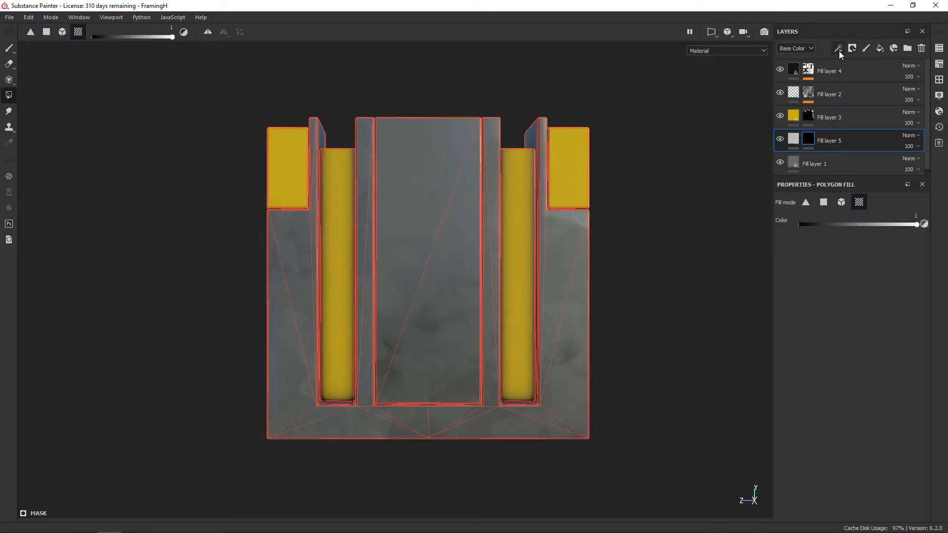
click(9, 48)
Step: Stamp a Bars012 alpha decal near the top of the central panel
click(939, 81)
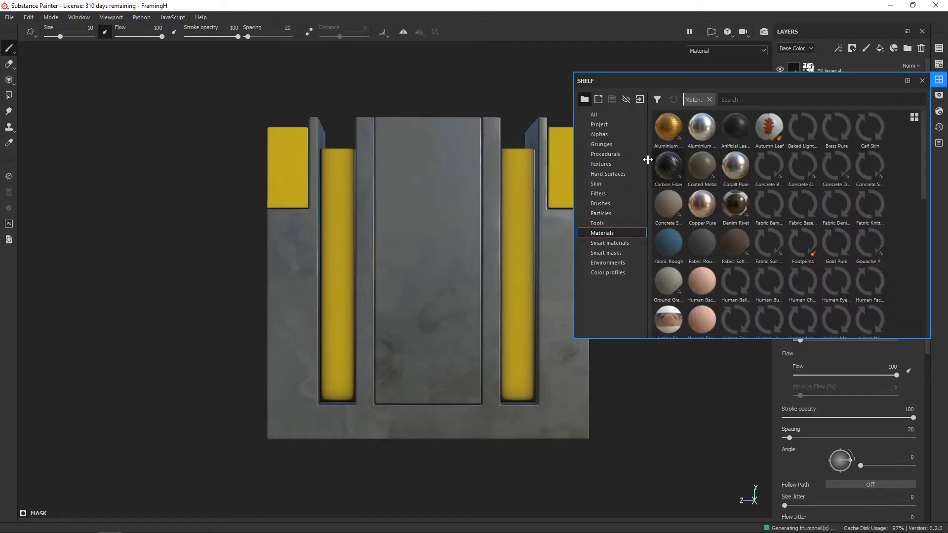
click(617, 135)
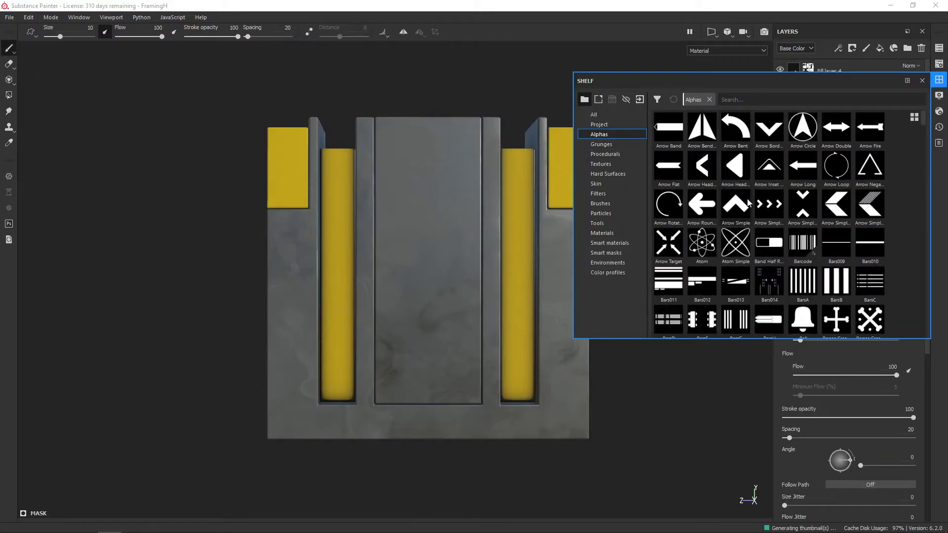
scroll(704, 163, down, 3)
click(703, 164)
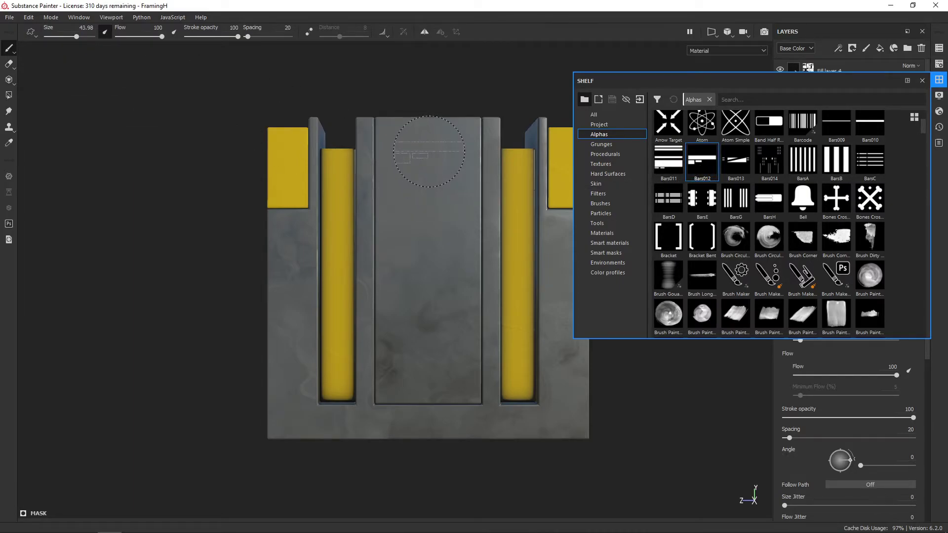
click(428, 151)
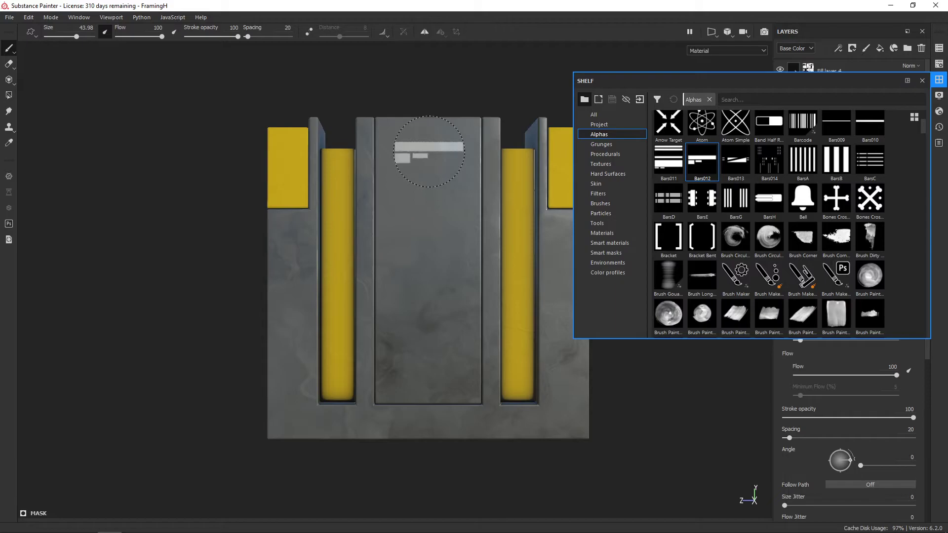
Step: Stamp a BarsD decal near the panel's bottom and turn on painting symmetry
click(671, 203)
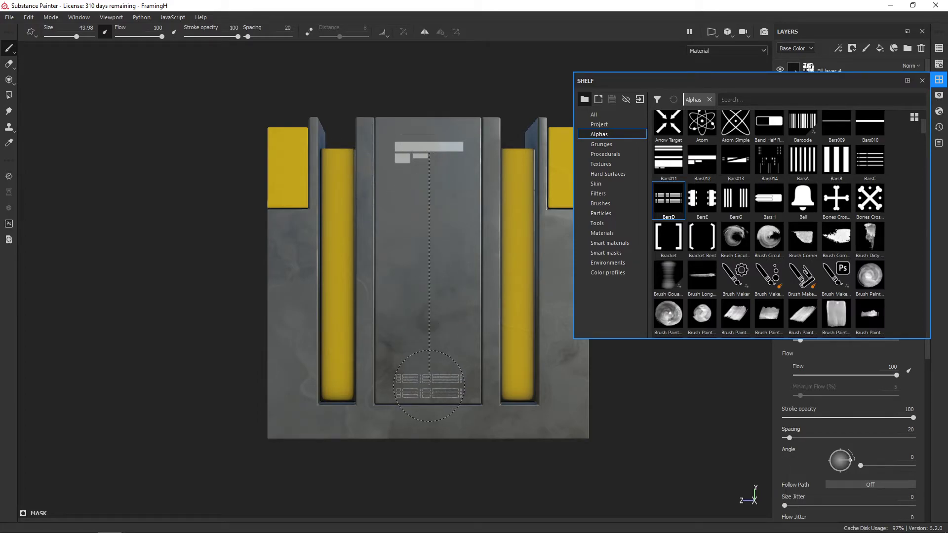
click(428, 386)
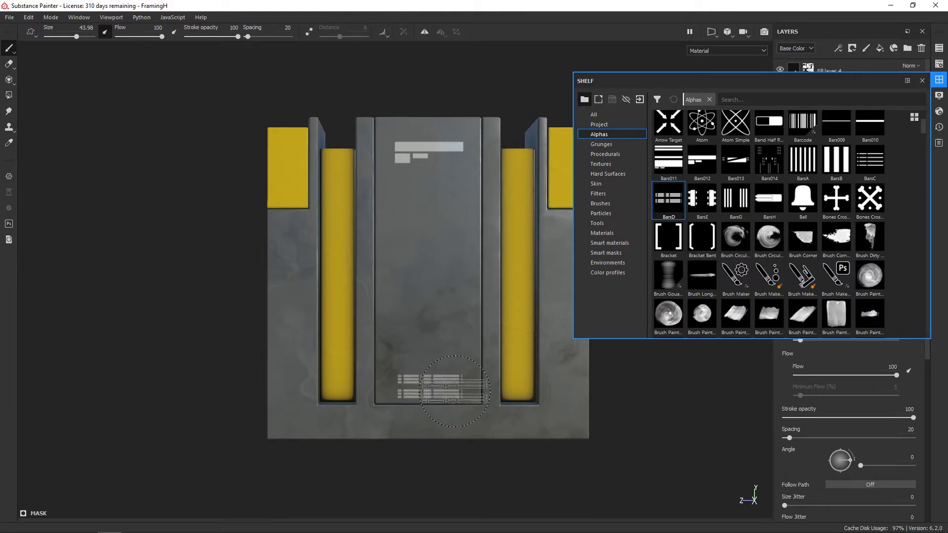
mouse_move(455, 391)
alt+mouse_down()
mouse_move(674, 287)
mouse_move(337, 95)
alt+mouse_up()
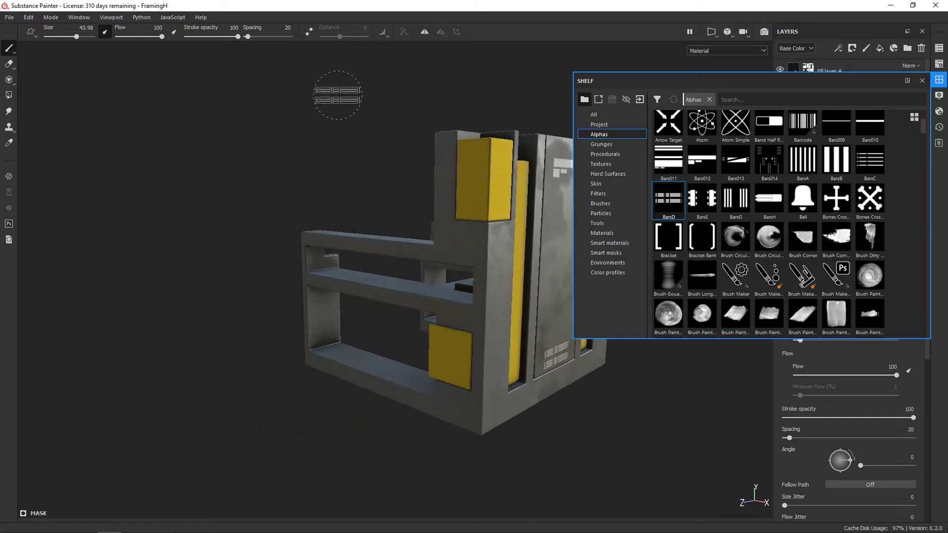
click(424, 32)
alt+drag(440, 156, 338, 136)
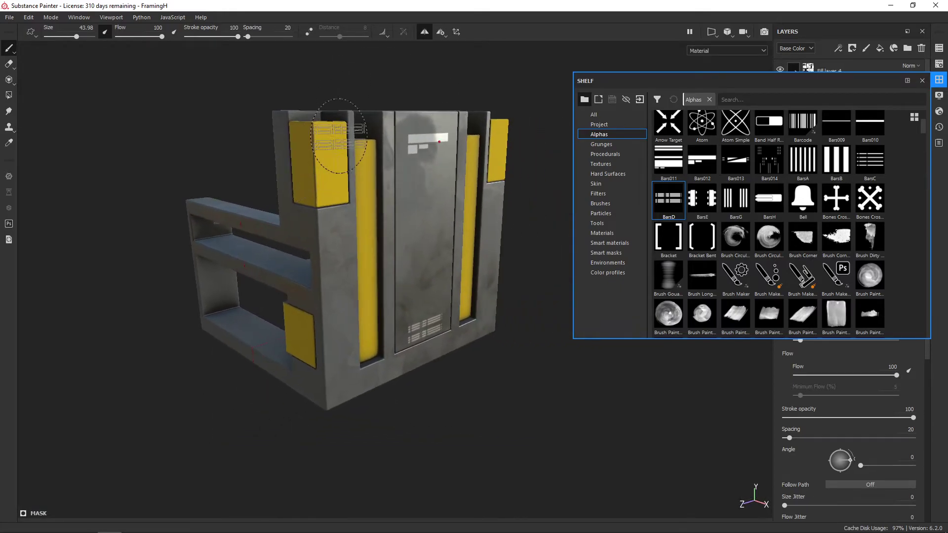
Step: Enable mirror symmetry and choose the Bars011 alpha
click(441, 32)
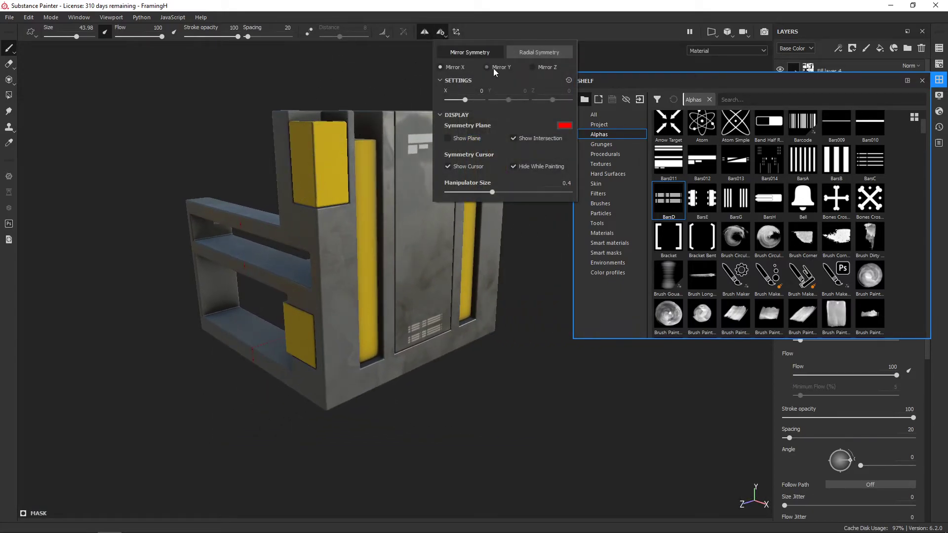
click(532, 67)
click(441, 32)
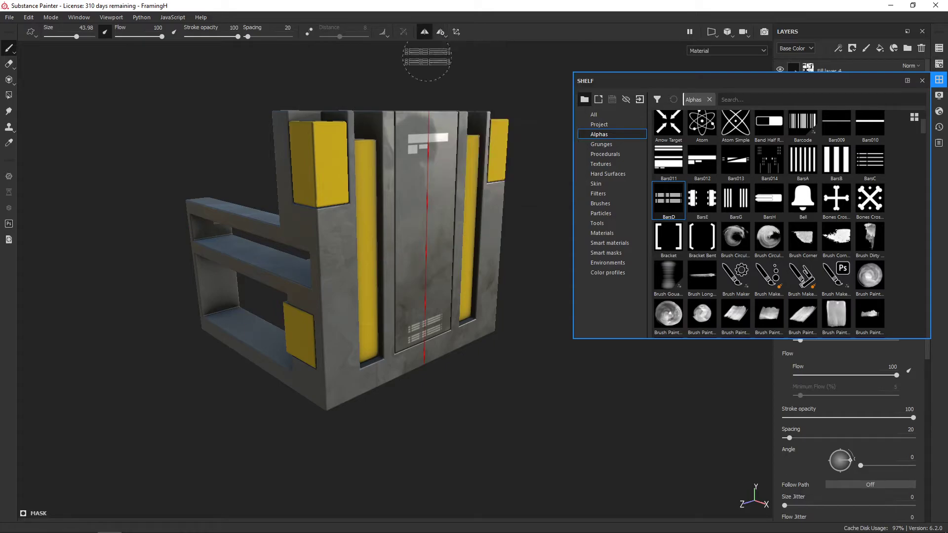
mouse_move(474, 148)
alt+mouse_down()
mouse_move(513, 182)
mouse_move(529, 176)
alt+mouse_up()
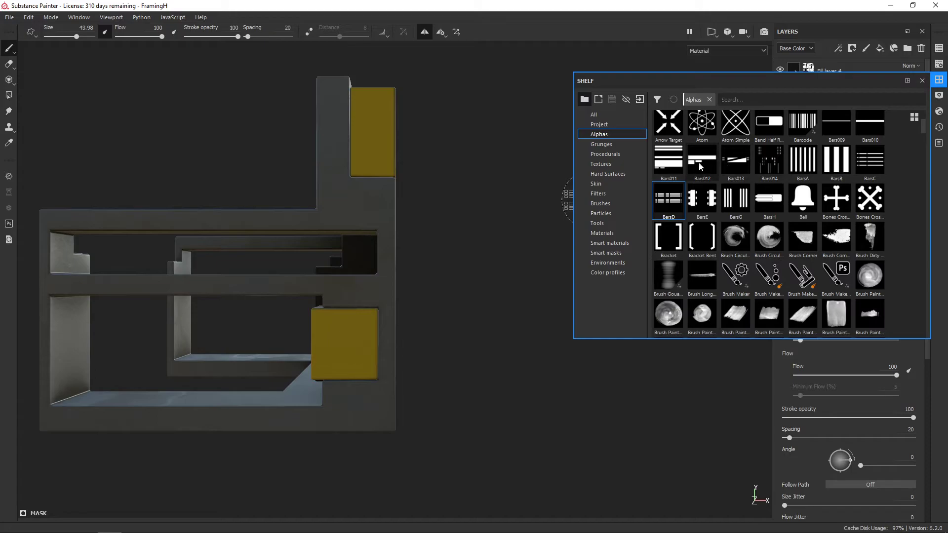
click(669, 160)
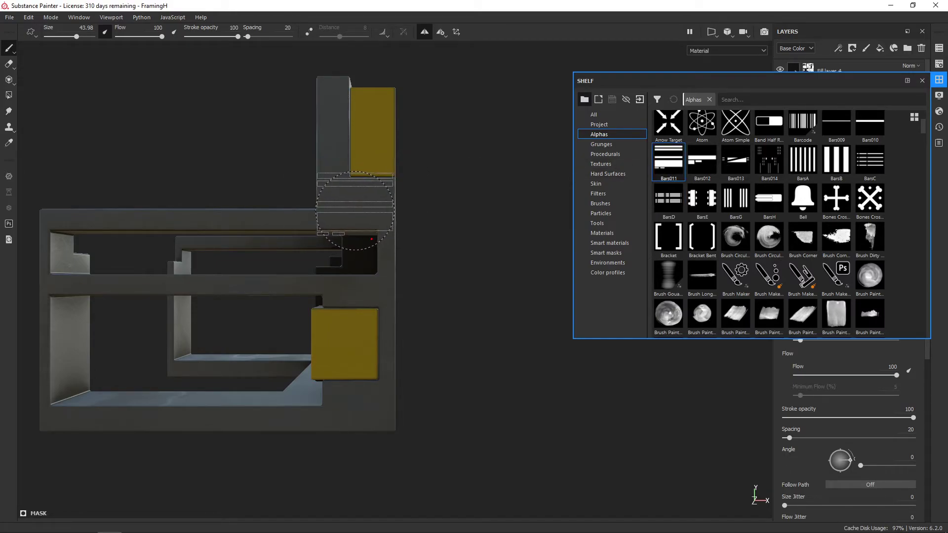
Step: Stamp mirrored Bars011 stripes on the block's lower outer corners
mouse_move(355, 211)
alt+mouse_down()
mouse_move(504, 228)
mouse_move(447, 241)
mouse_move(162, 203)
mouse_move(142, 180)
mouse_move(201, 186)
mouse_move(232, 212)
alt+mouse_up()
alt+middle_drag(385, 326, 454, 297)
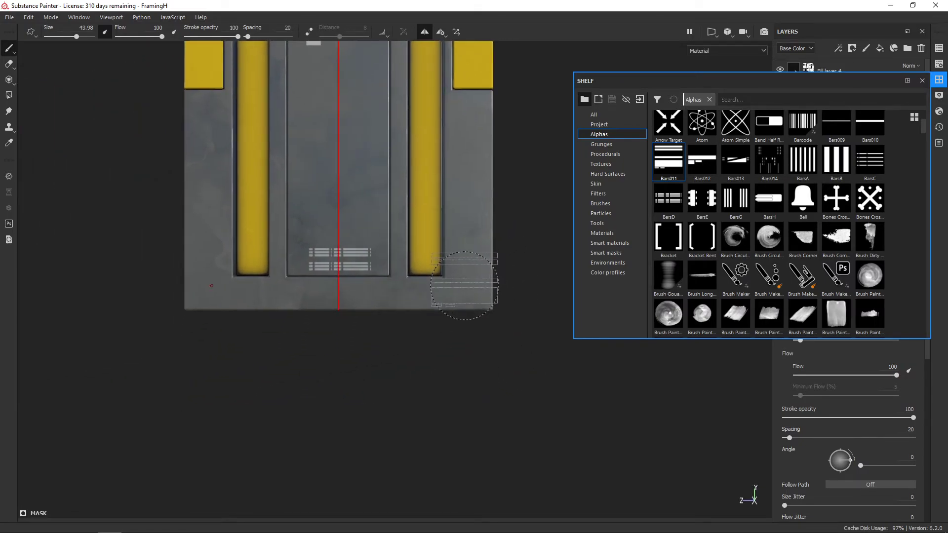
mouse_move(470, 289)
alt+mouse_down()
mouse_move(275, 271)
mouse_move(468, 293)
alt+mouse_up()
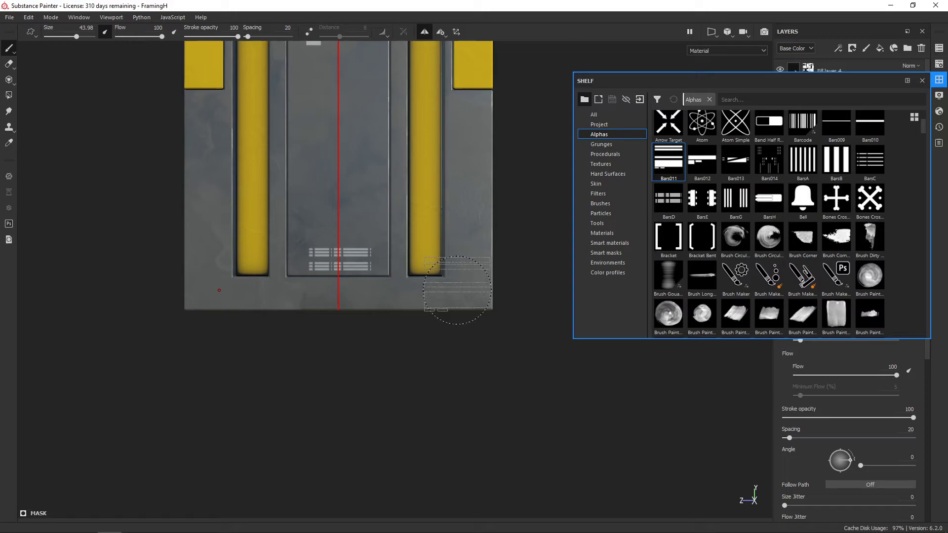
mouse_move(458, 290)
alt+mouse_down()
mouse_move(529, 165)
mouse_move(473, 188)
mouse_move(478, 196)
alt+mouse_up()
scroll(539, 318, up, 5)
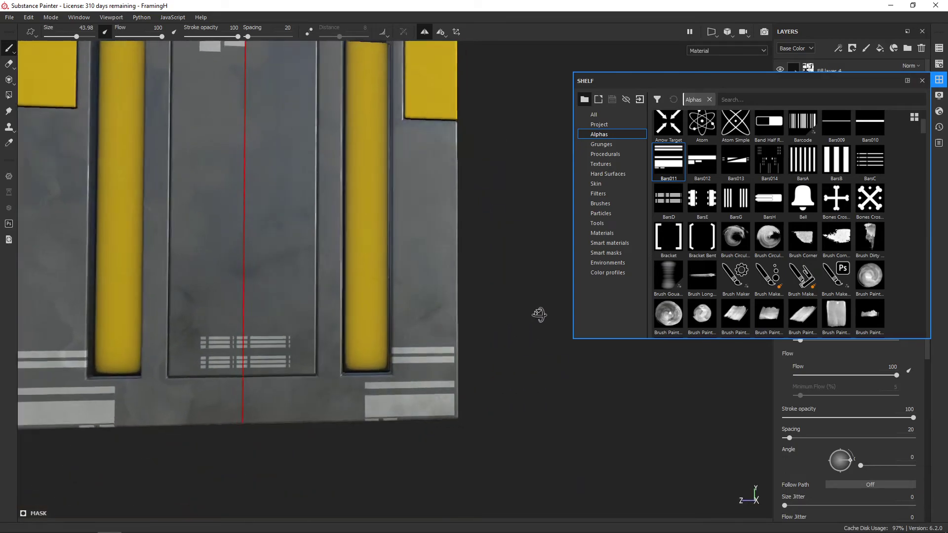
scroll(497, 291, down, 5)
alt+drag(496, 291, 516, 220)
Step: Close the alpha shelf and turn off mirror symmetry
click(939, 79)
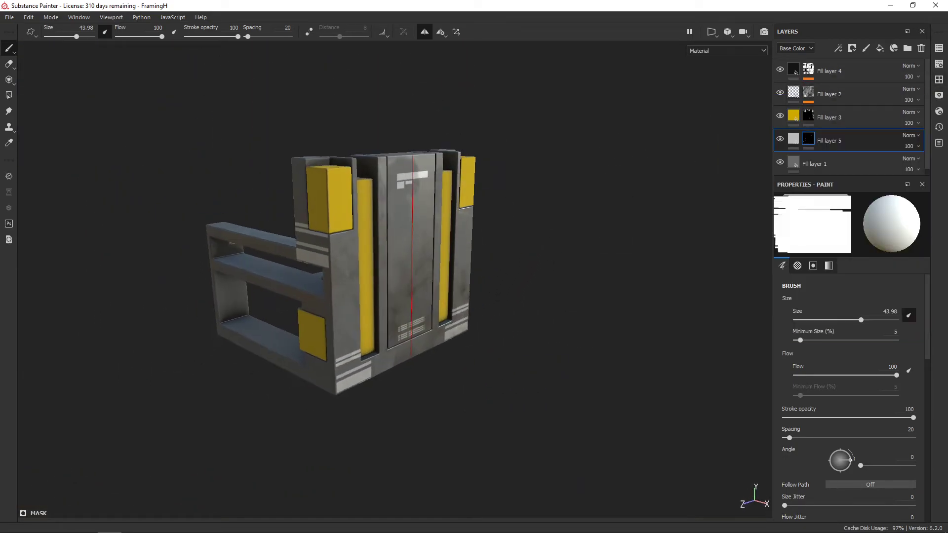
mouse_move(565, 175)
alt+mouse_down()
mouse_move(492, 168)
mouse_move(560, 166)
alt+mouse_up()
key(l)
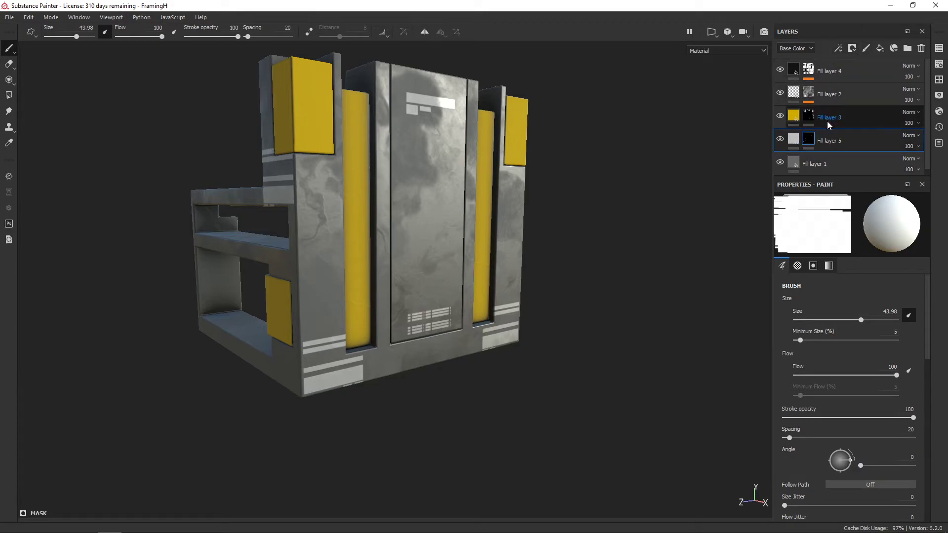
Step: Add a Multiply fill of Grunge Fingerprints Smeared to Fill layer 5's mask
click(839, 48)
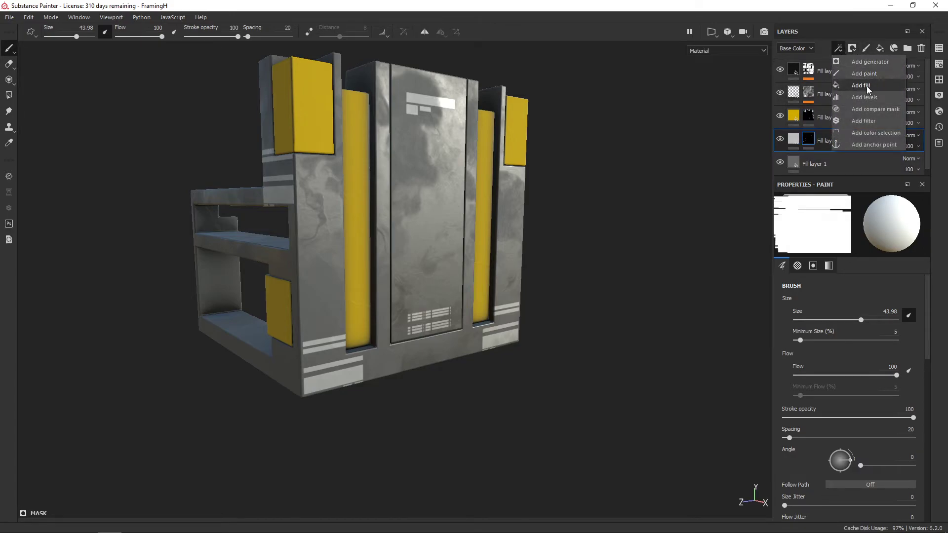
click(865, 85)
click(846, 334)
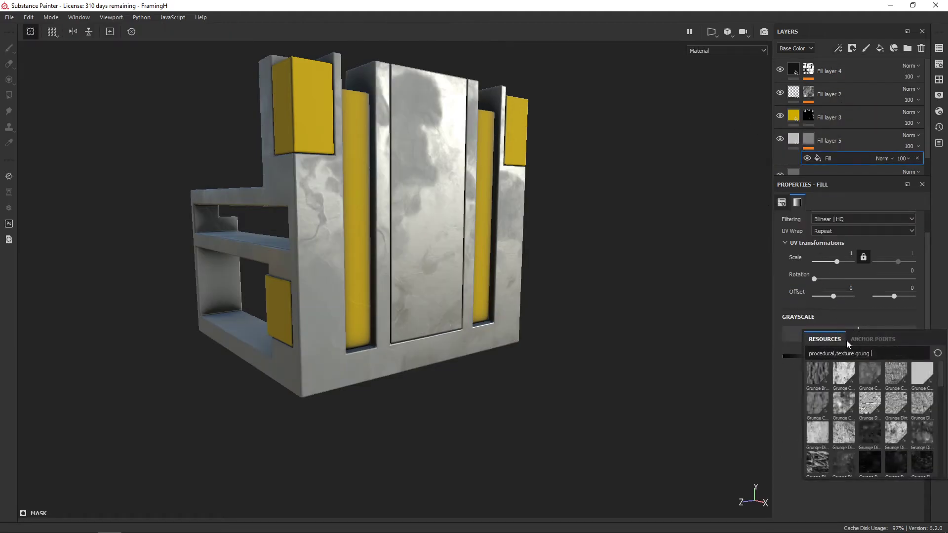
click(873, 398)
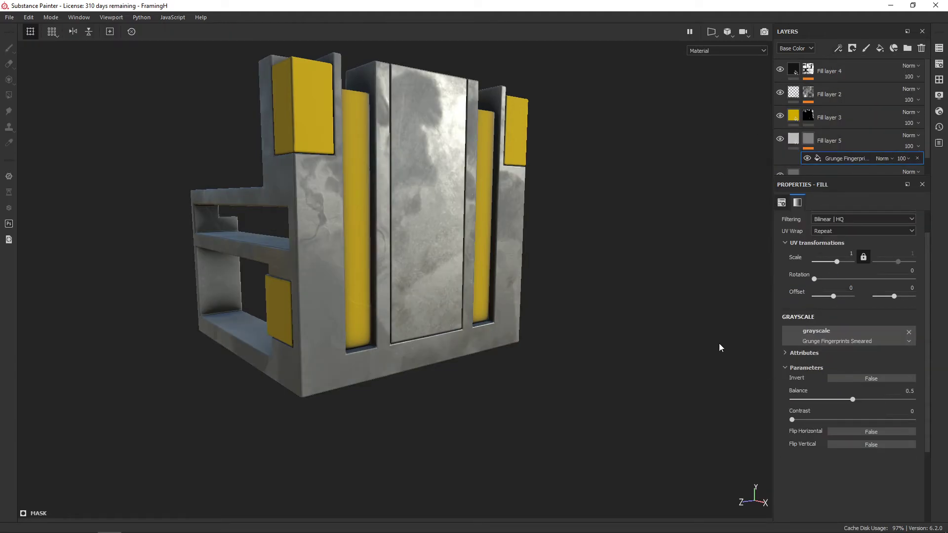
click(888, 160)
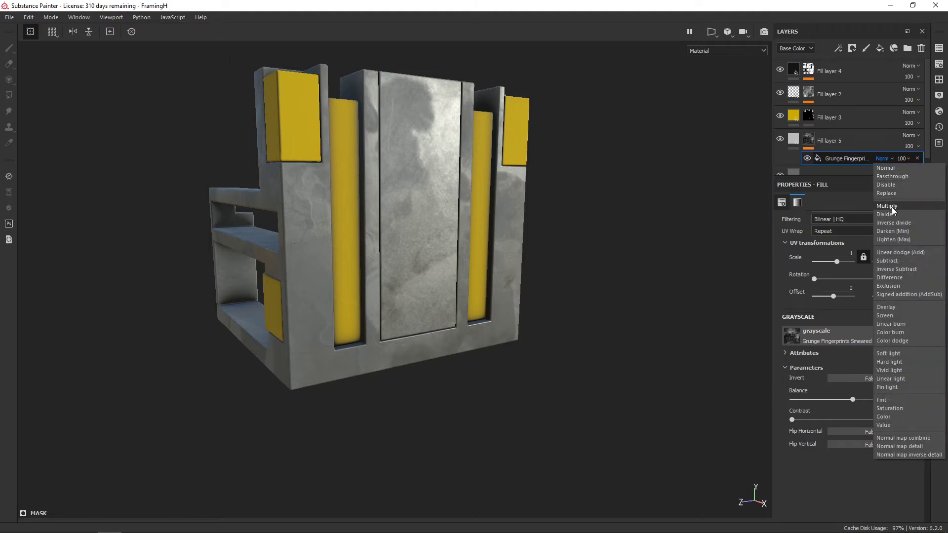
click(891, 207)
mouse_move(717, 213)
alt+mouse_down()
mouse_move(655, 182)
mouse_move(640, 199)
alt+mouse_up()
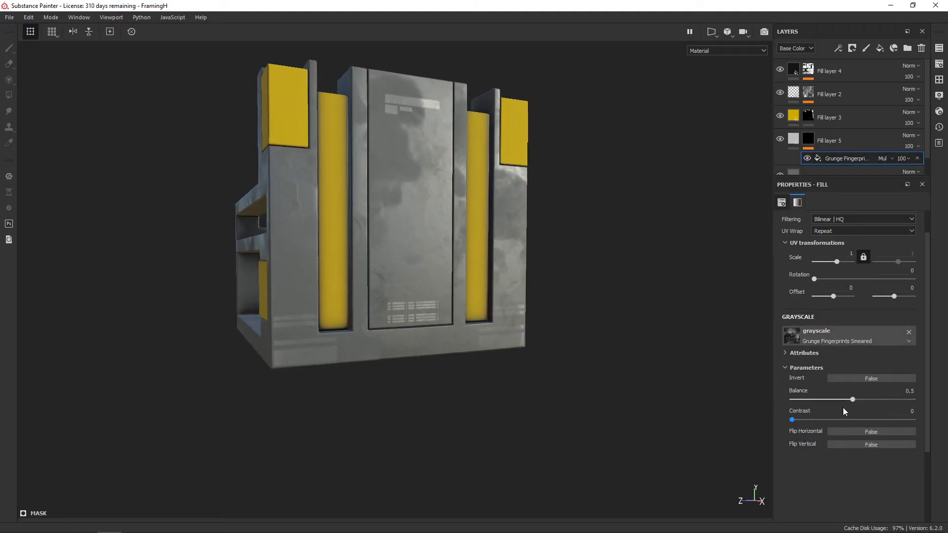
Step: Tune the grunge to balance 0.89 and tiling scale 20.91
mouse_move(861, 401)
mouse_down()
mouse_move(869, 401)
mouse_move(841, 403)
mouse_move(872, 422)
mouse_move(857, 399)
mouse_move(878, 401)
mouse_up()
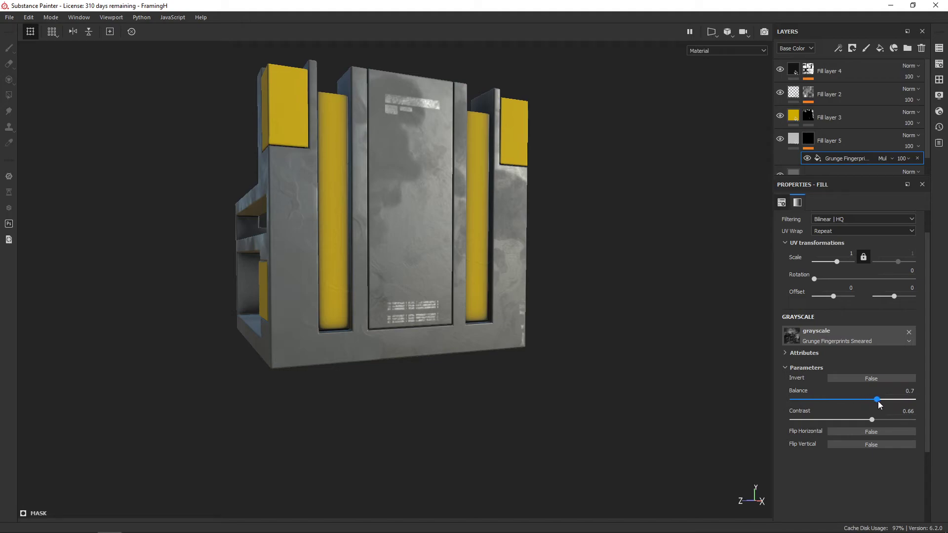
mouse_move(567, 316)
alt+mouse_down()
mouse_move(396, 319)
mouse_move(649, 324)
mouse_move(727, 298)
mouse_move(507, 330)
mouse_move(535, 311)
mouse_move(764, 278)
alt+mouse_up()
drag(838, 261, 843, 266)
mouse_move(536, 275)
alt+mouse_down()
mouse_move(673, 246)
mouse_move(502, 277)
mouse_move(499, 265)
mouse_move(440, 262)
alt+mouse_up()
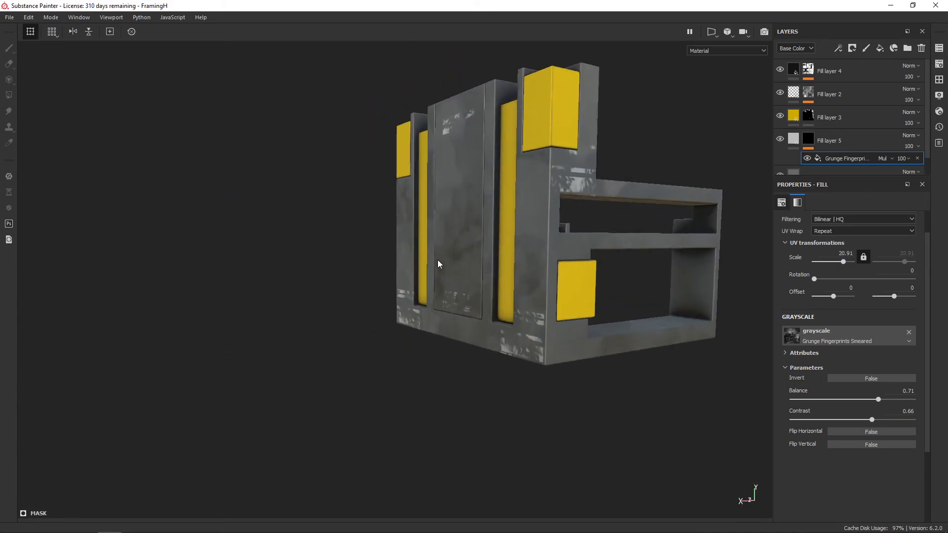
scroll(493, 274, up, 3)
mouse_move(877, 399)
mouse_down()
mouse_move(847, 399)
mouse_move(895, 400)
mouse_up()
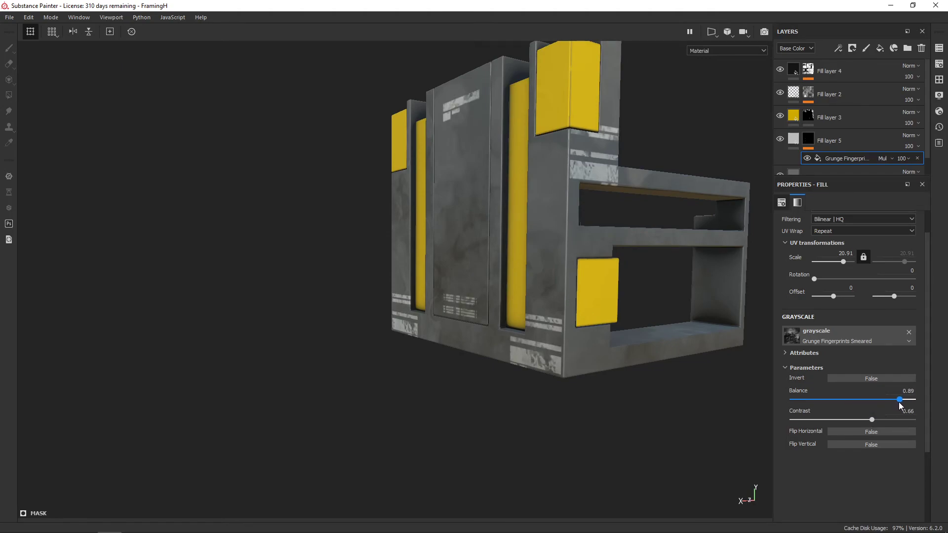
click(796, 141)
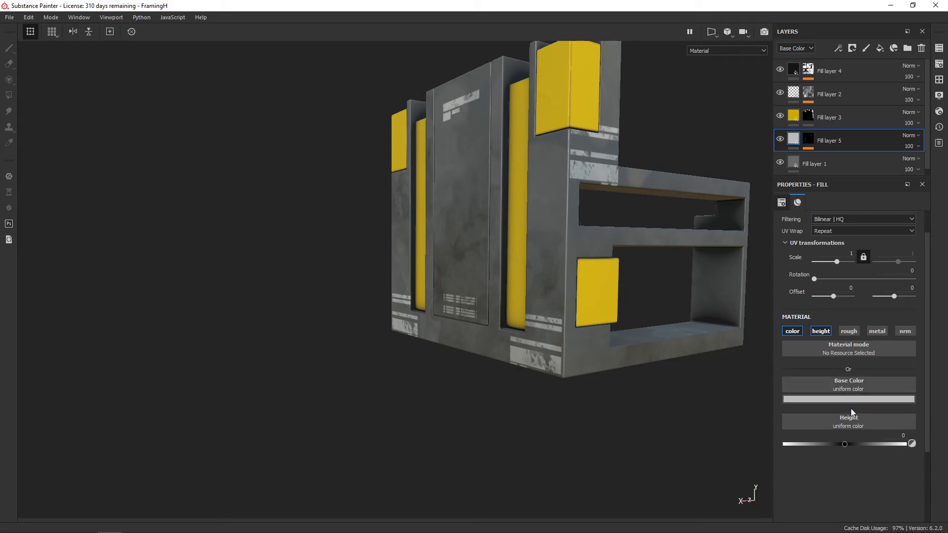
Step: Adjust Fill layer 5's decal base colour to a light grey
click(840, 400)
mouse_move(817, 429)
mouse_down()
mouse_move(792, 447)
mouse_move(798, 478)
mouse_move(792, 446)
mouse_up()
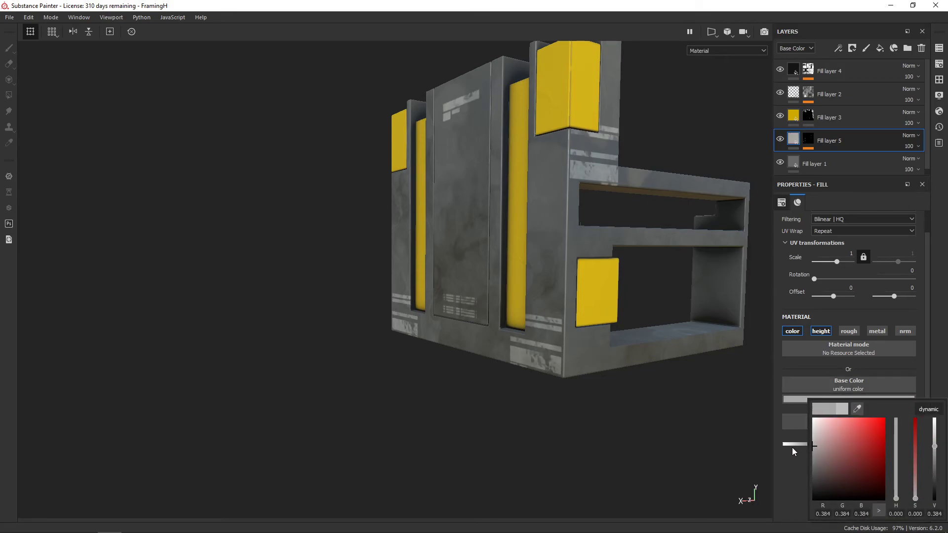
click(797, 468)
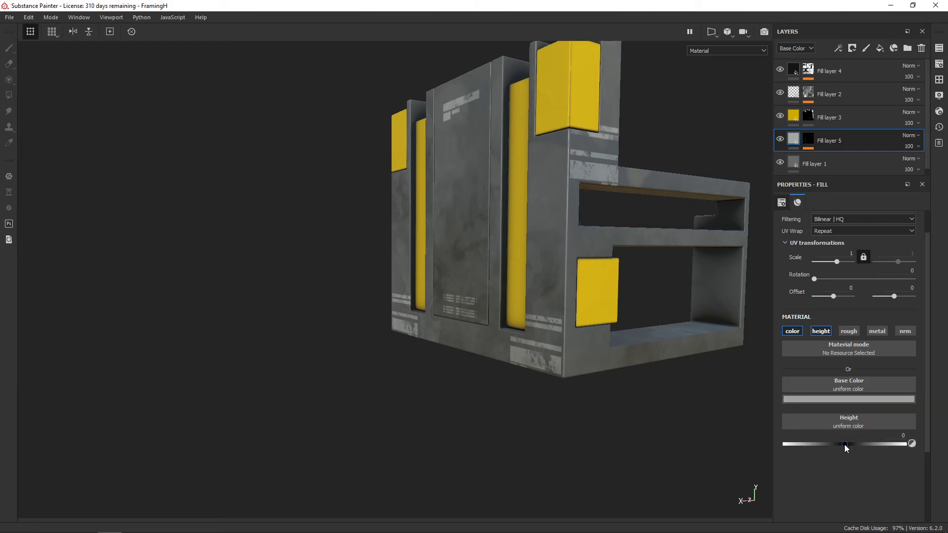
Step: Set the decal height to -0.0096 so the bars press slightly into the metal
drag(842, 445, 844, 446)
mouse_move(526, 314)
alt+mouse_down()
mouse_move(531, 244)
mouse_move(552, 233)
mouse_move(677, 302)
alt+mouse_up()
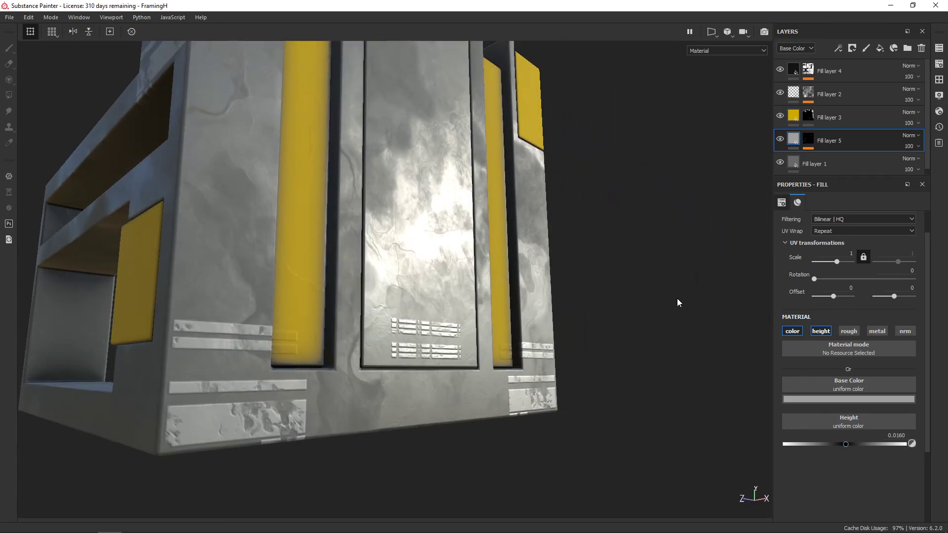
click(846, 443)
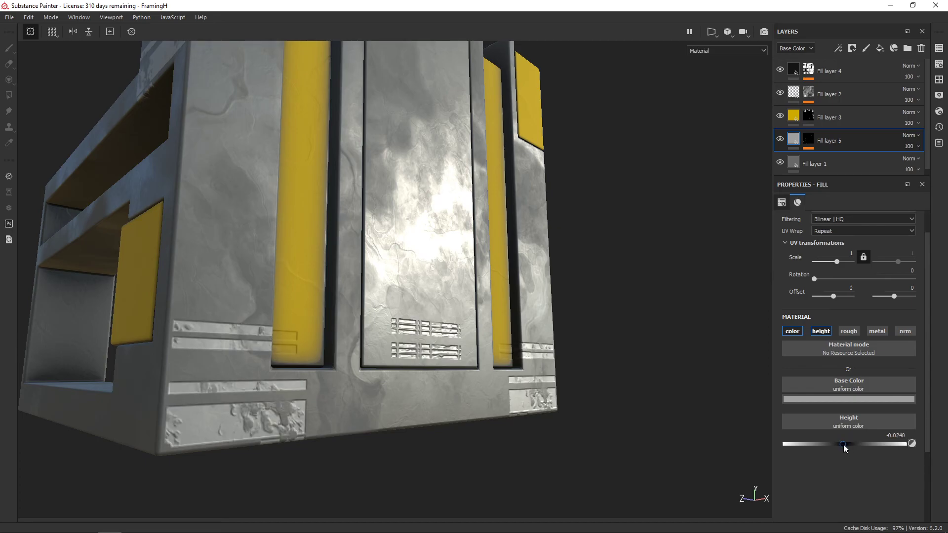
mouse_move(844, 444)
mouse_down()
mouse_move(633, 366)
mouse_move(677, 370)
mouse_up()
scroll(641, 338, down, 5)
mouse_move(642, 337)
alt+mouse_down()
mouse_move(472, 282)
mouse_move(559, 213)
alt+mouse_up()
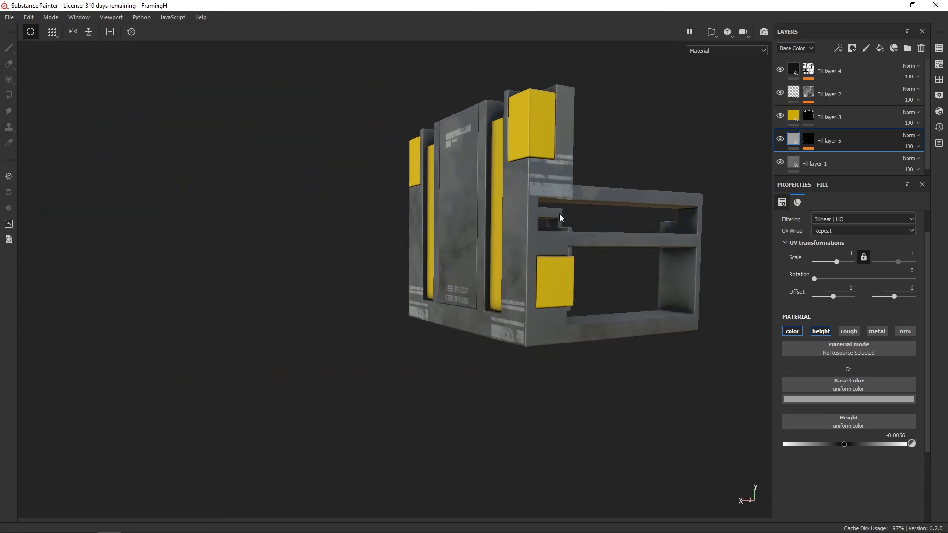
scroll(549, 192, up, 3)
scroll(609, 137, up, 3)
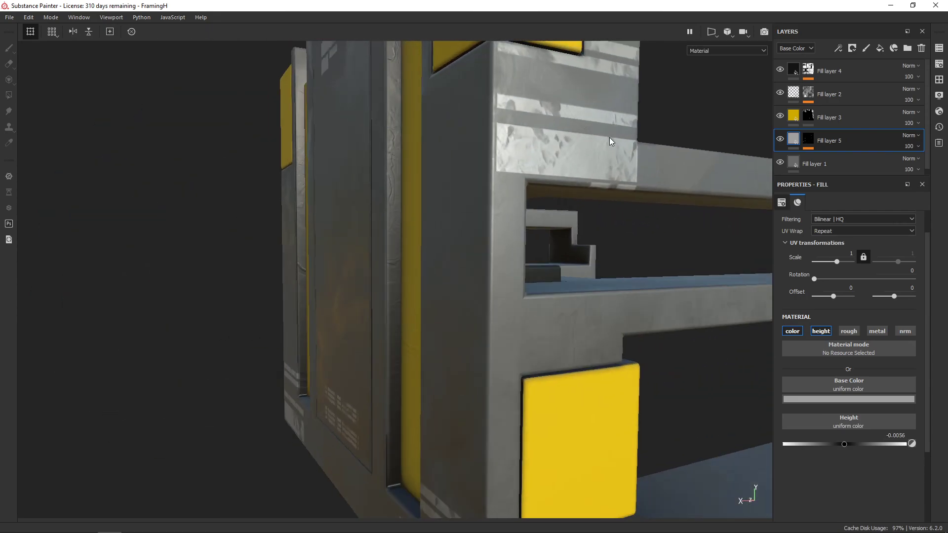
scroll(604, 139, up, 2)
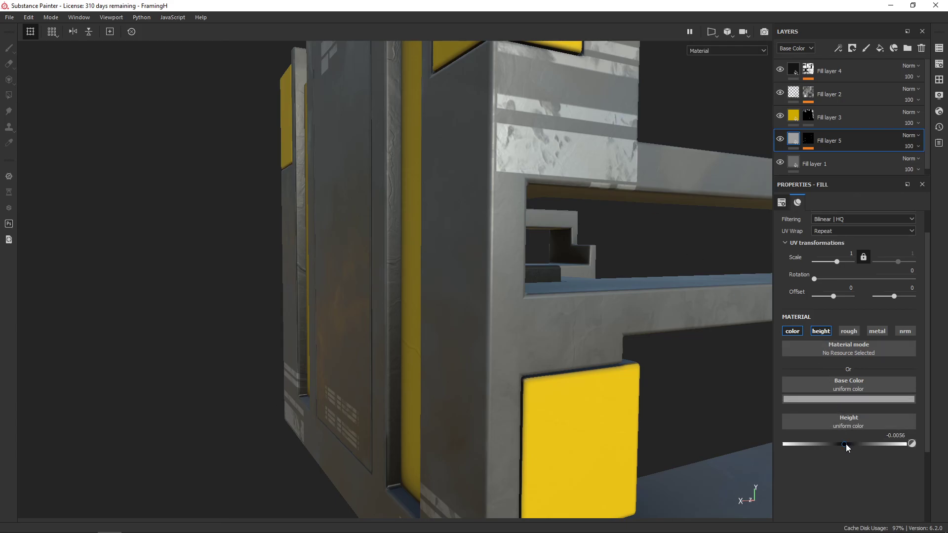
drag(846, 443, 851, 444)
scroll(653, 322, down, 5)
alt+drag(652, 321, 691, 341)
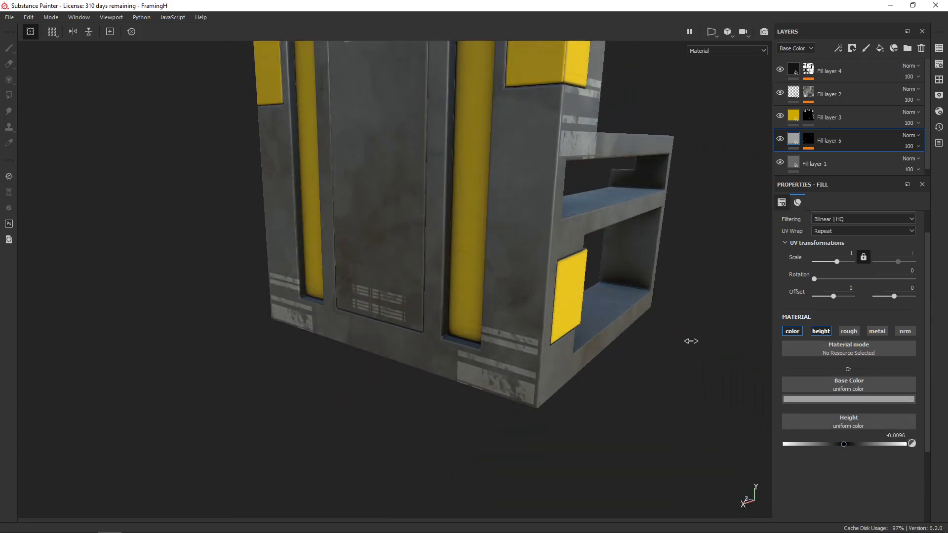
alt+right_drag(691, 341, 643, 328)
mouse_move(644, 328)
alt+mouse_down()
mouse_move(611, 318)
mouse_move(683, 257)
mouse_move(711, 247)
alt+mouse_up()
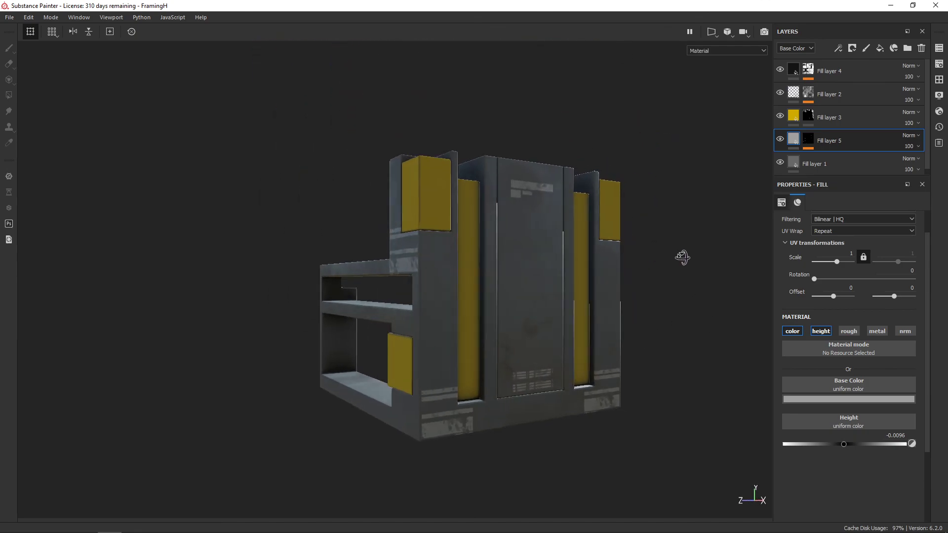
shift+right_drag(711, 247, 686, 247)
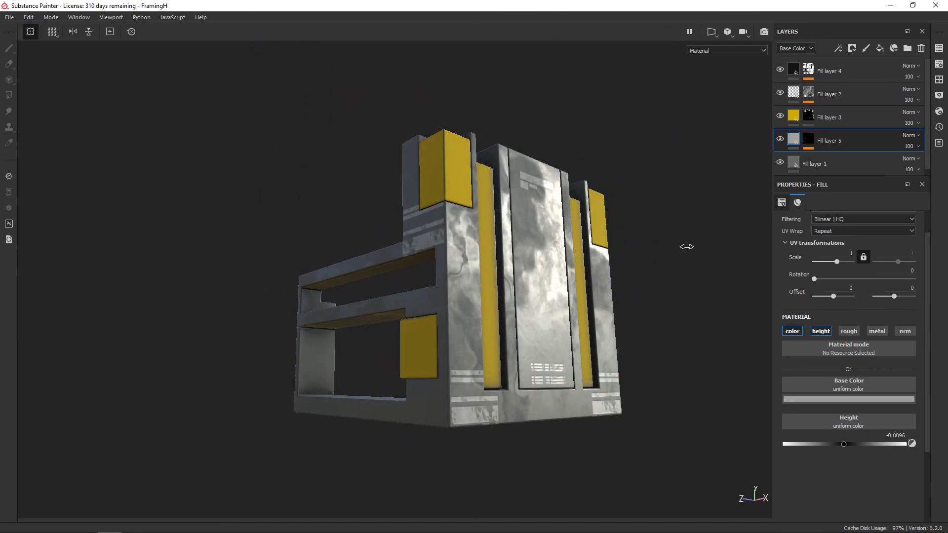
alt+drag(686, 247, 609, 235)
shift+right_drag(609, 235, 574, 236)
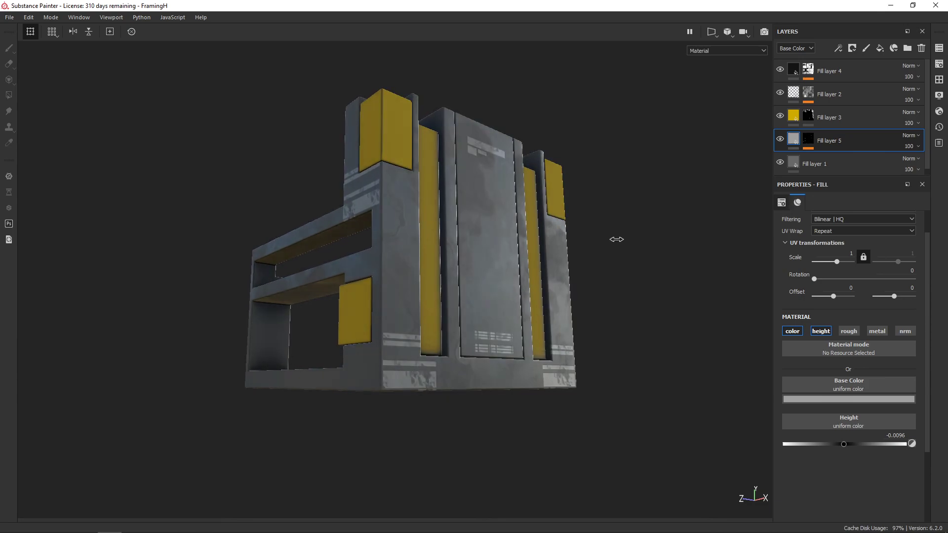
mouse_move(573, 236)
alt+mouse_down()
mouse_move(635, 263)
mouse_move(587, 258)
alt+mouse_up()
shift+right_drag(587, 259, 591, 259)
alt+drag(591, 259, 584, 252)
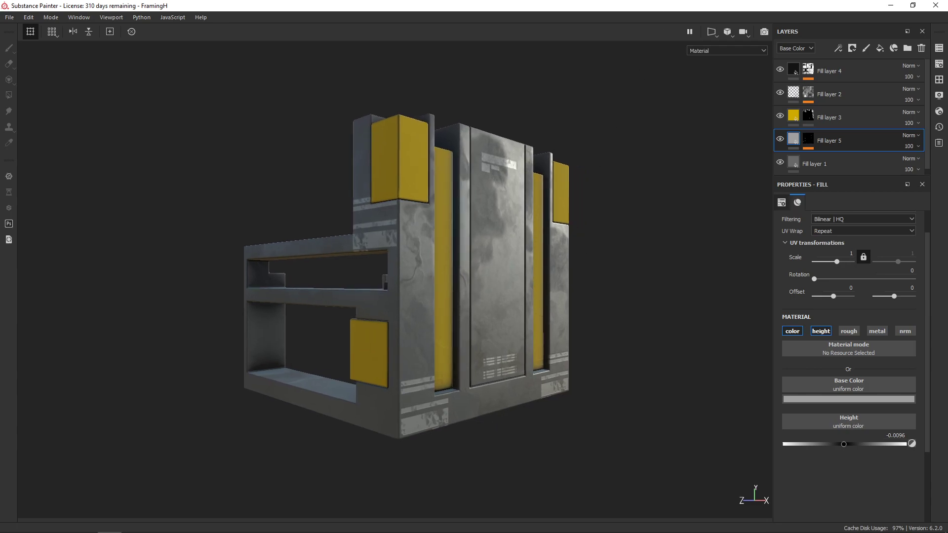